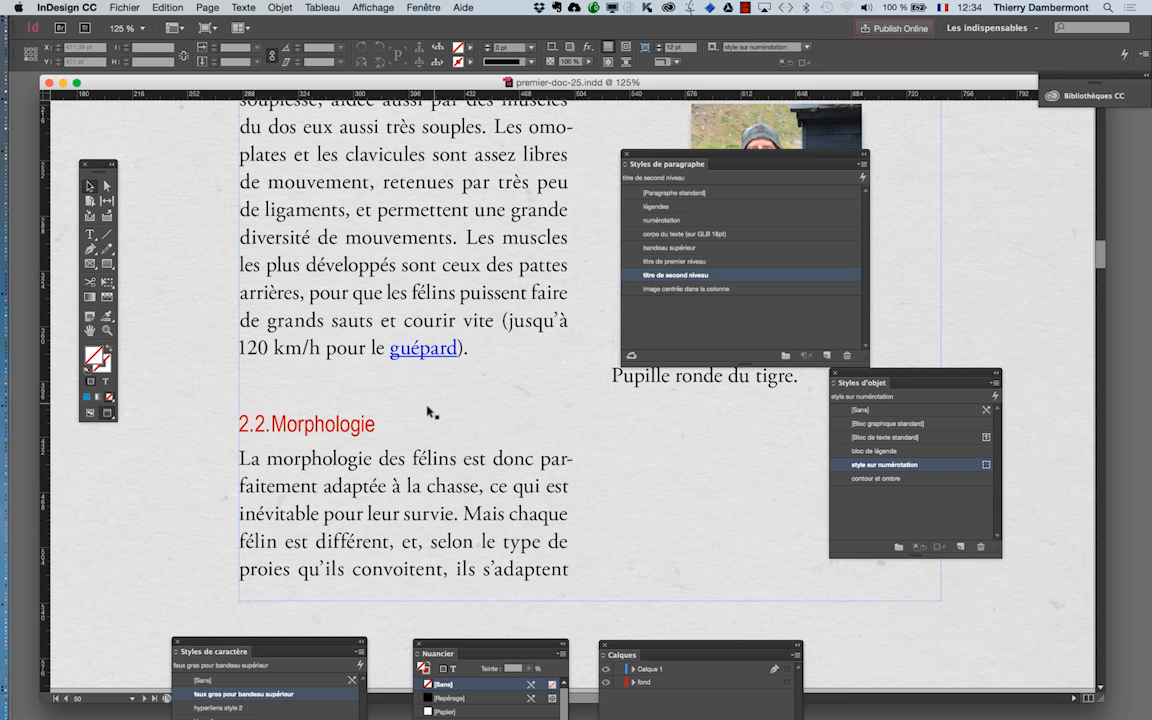
- Move the Styles de paragraphe panel away from the second text column and its photo on page 50
scroll(426, 410, "down", 2)
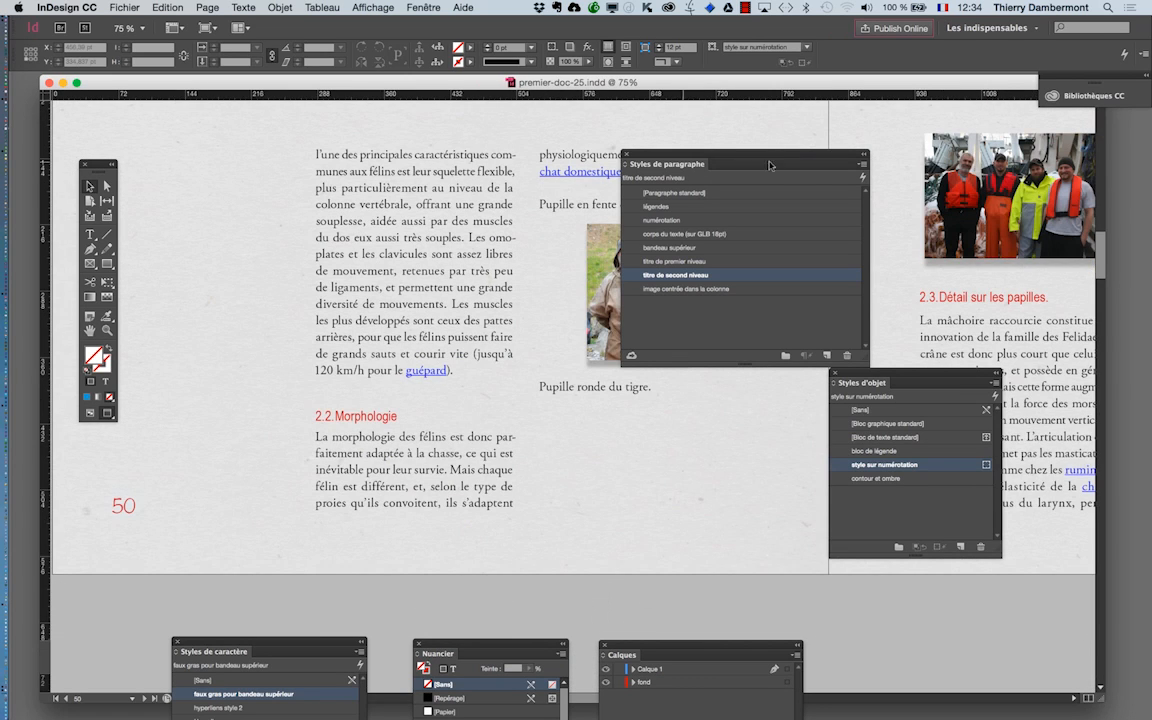
left_click_drag(700, 160, 778, 238)
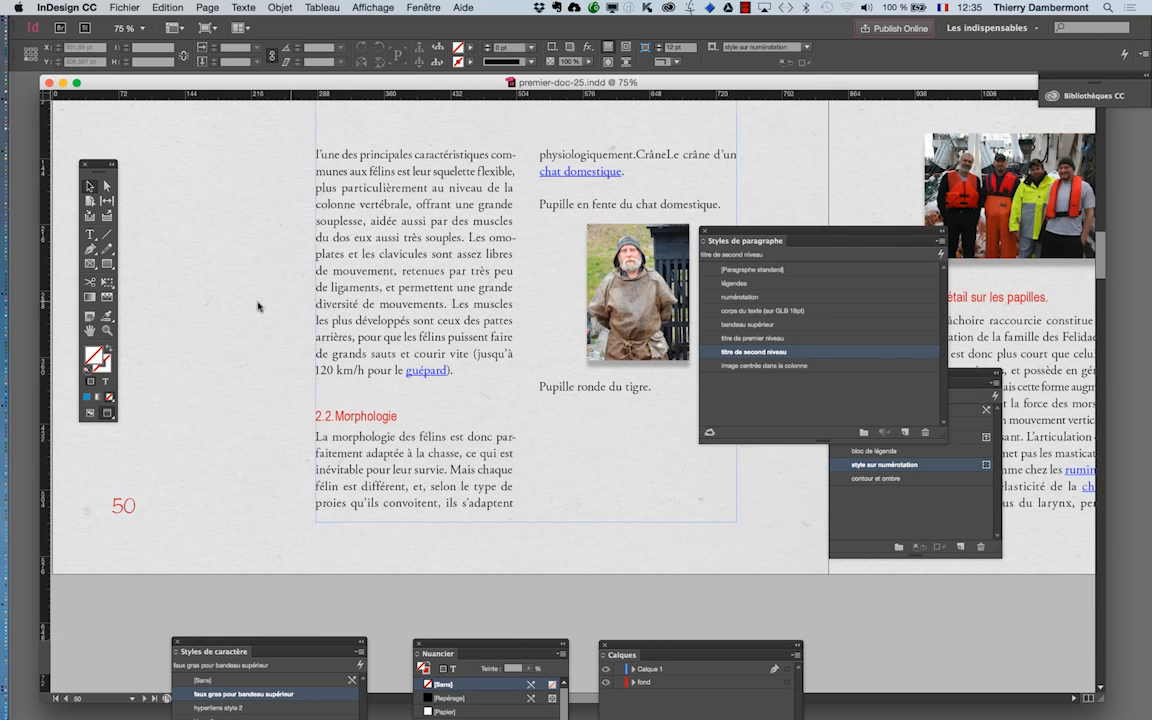
left_click(92, 331)
left_click_drag(304, 386, 237, 370)
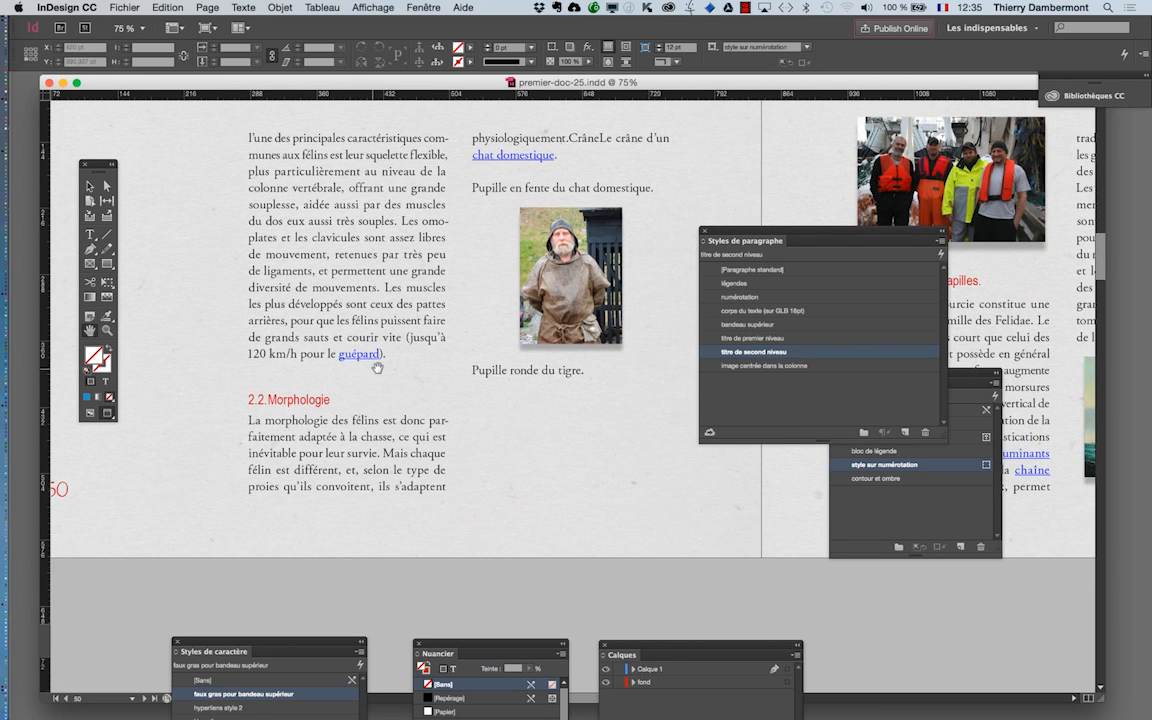
scroll(373, 367, "up", 1)
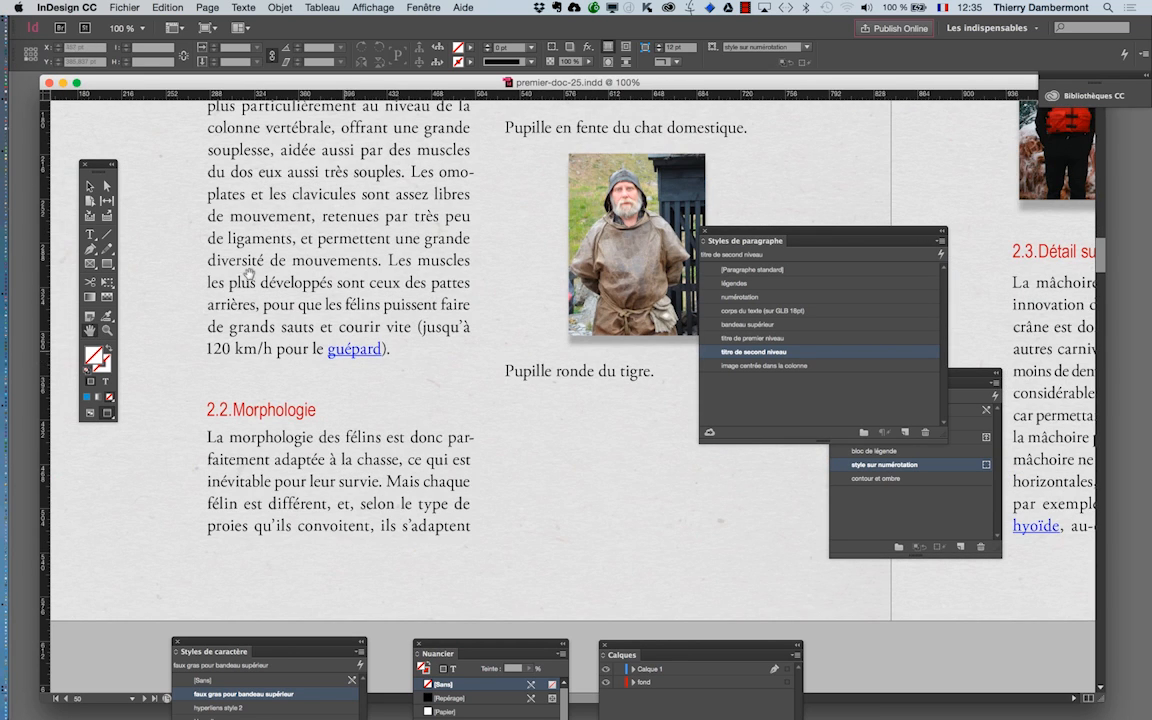
- Lengthen the first column by pasting three extra copies of "les clavicules sont assez libres de mouvement, retenues" right after the original passage
left_click(90, 234)
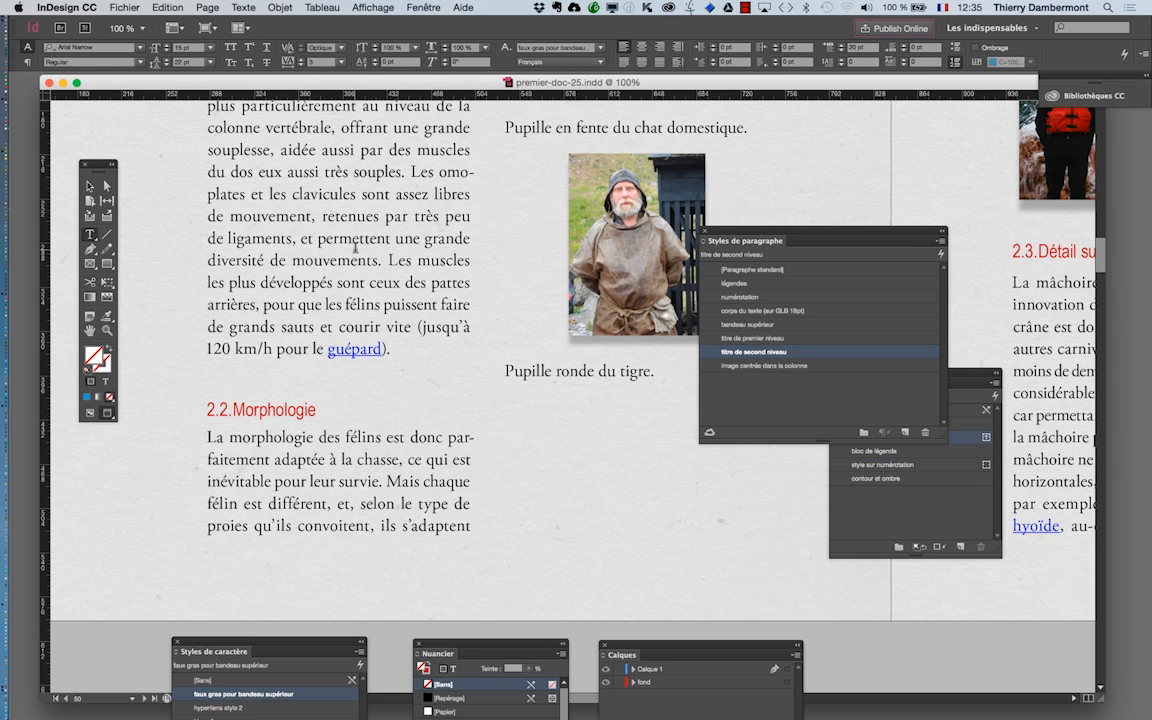
left_click_drag(428, 240, 384, 216)
key("super+c")
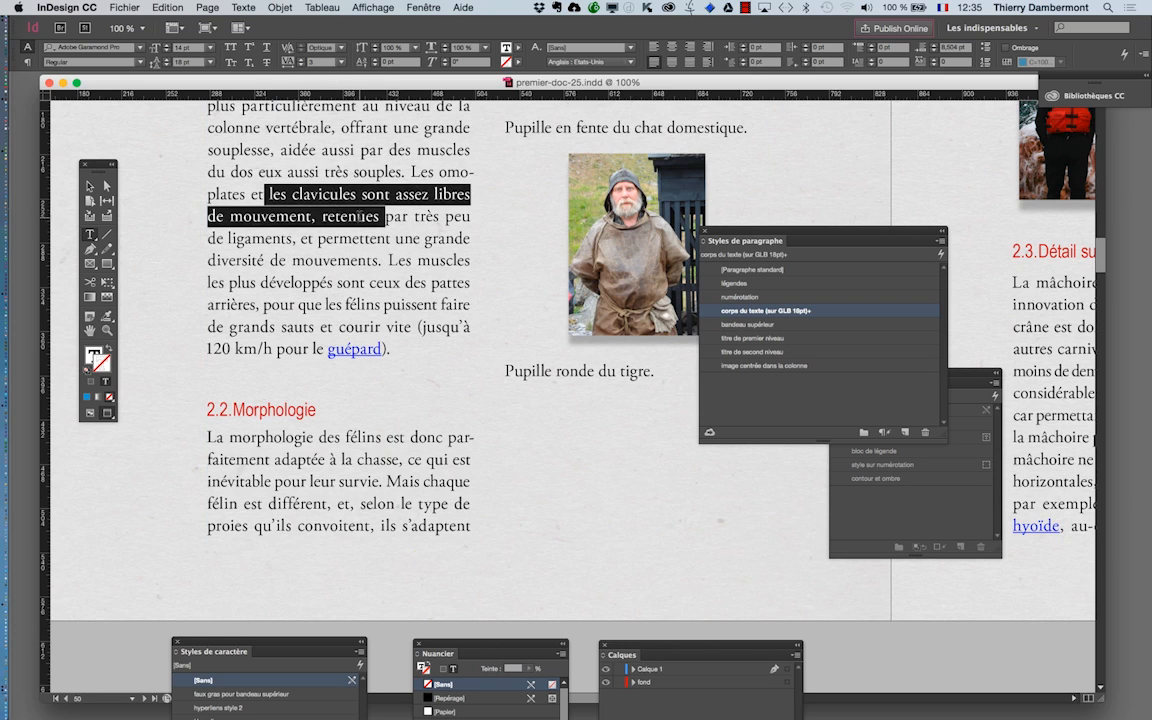
left_click(384, 305)
key("super+v")
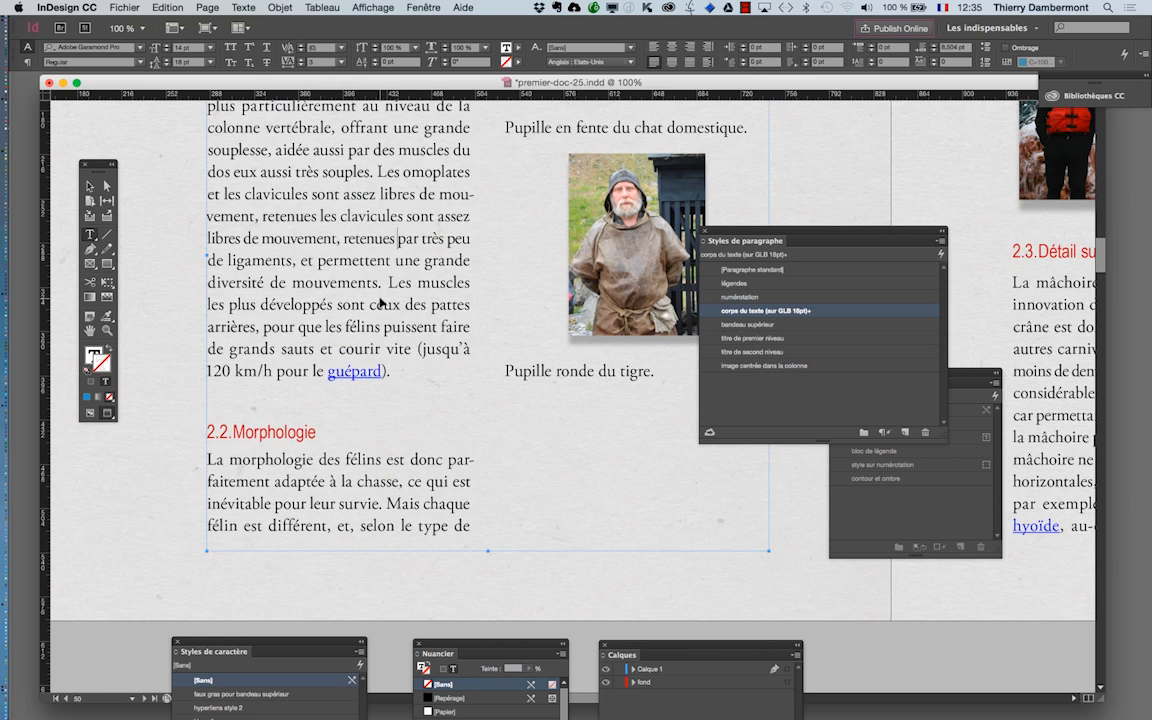
key("super+v")
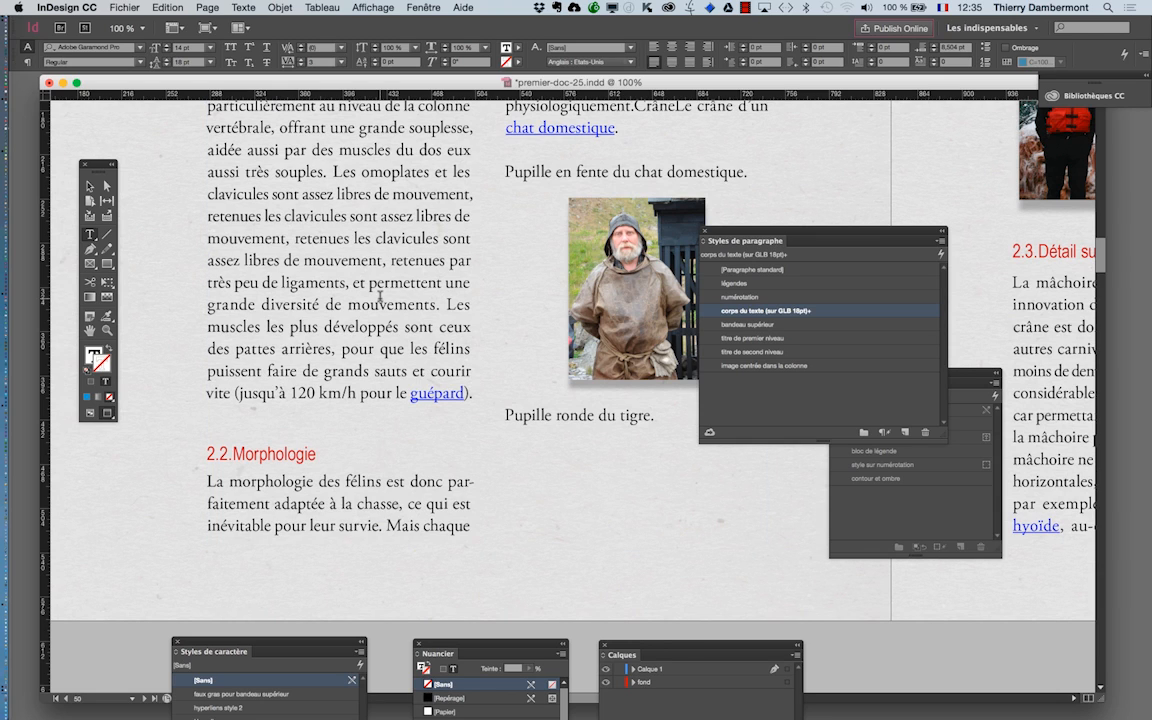
type("retenues les clavicules sont assez libres de mouvement,")
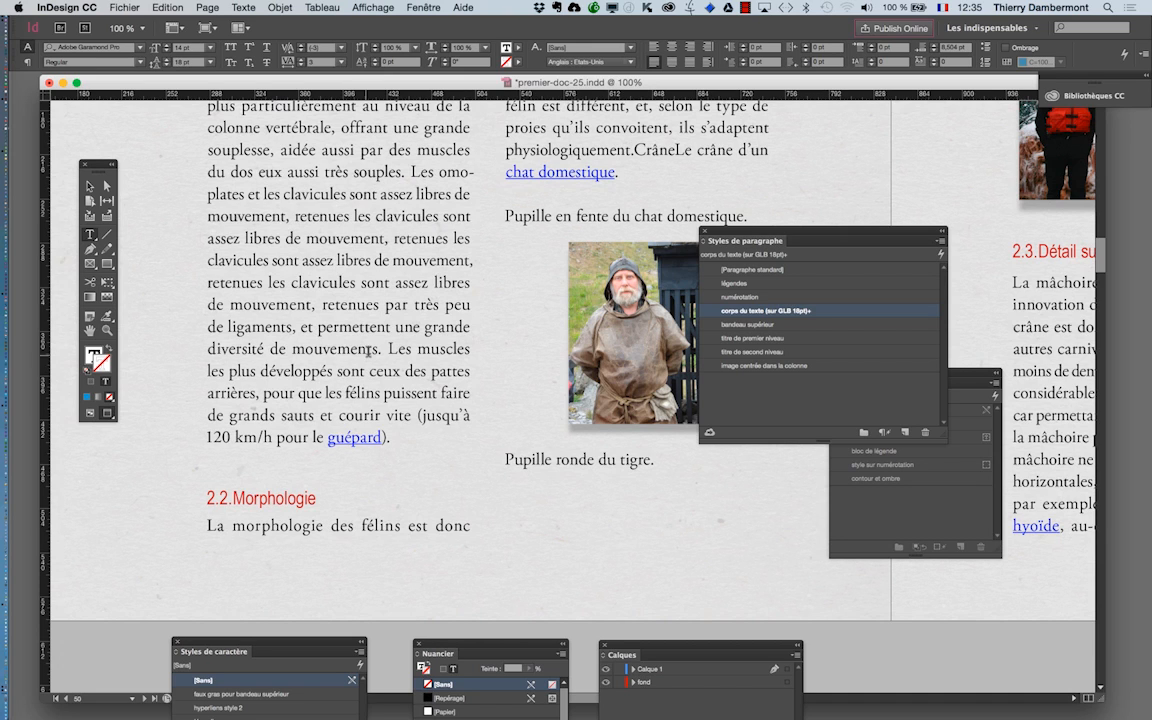
- Insert three copies of the fragment "e mouvemen" after "mouvements." to push the "2.2.Morphologie" heading down to the column's end, then deselect the frame
left_click_drag(280, 349, 367, 352)
key("super+c")
left_click(381, 348)
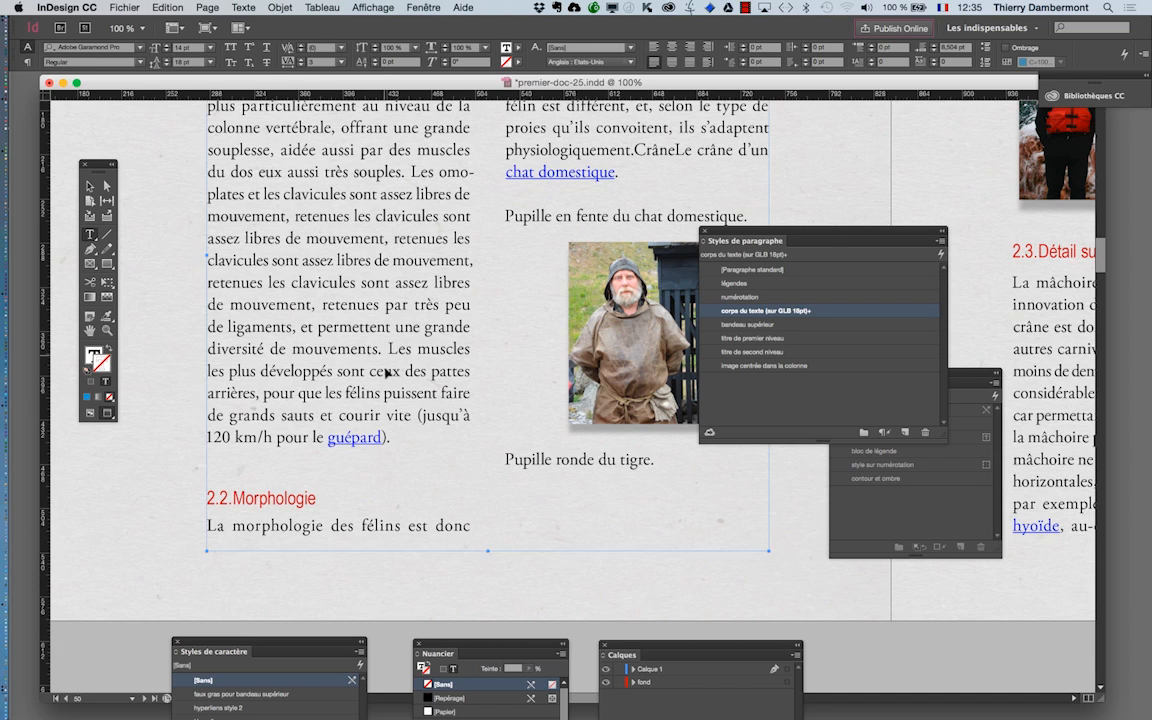
key("super+v")
key("super+v")
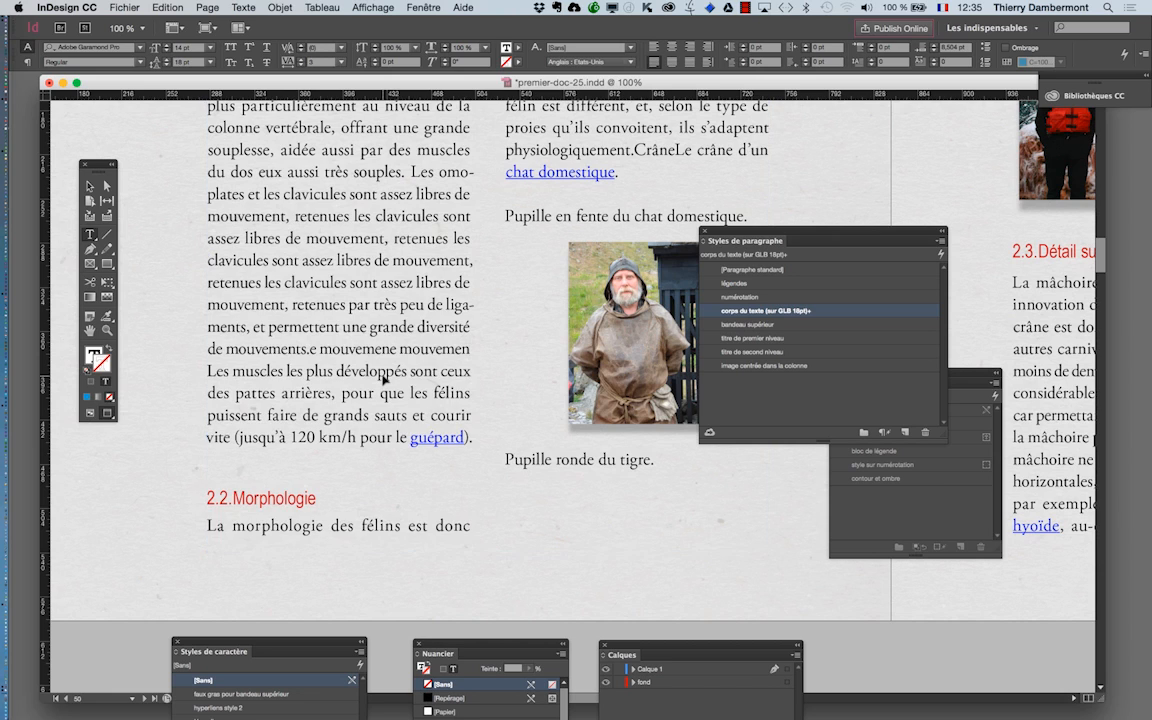
key("super+v")
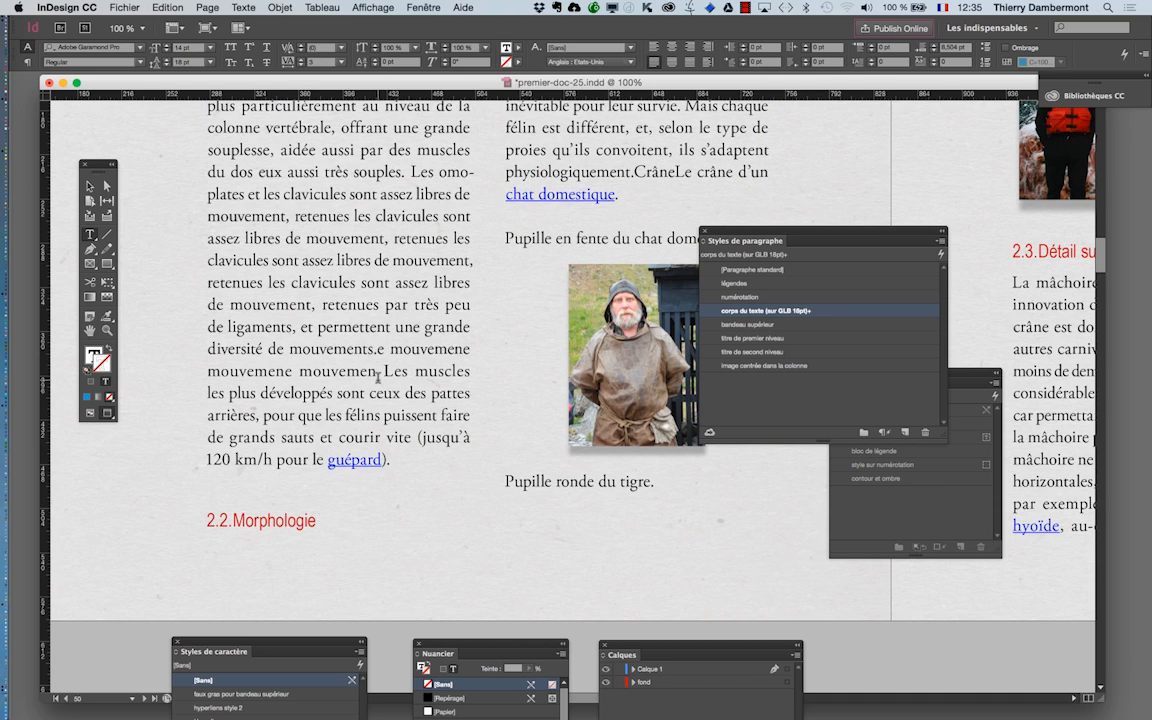
left_click(90, 186)
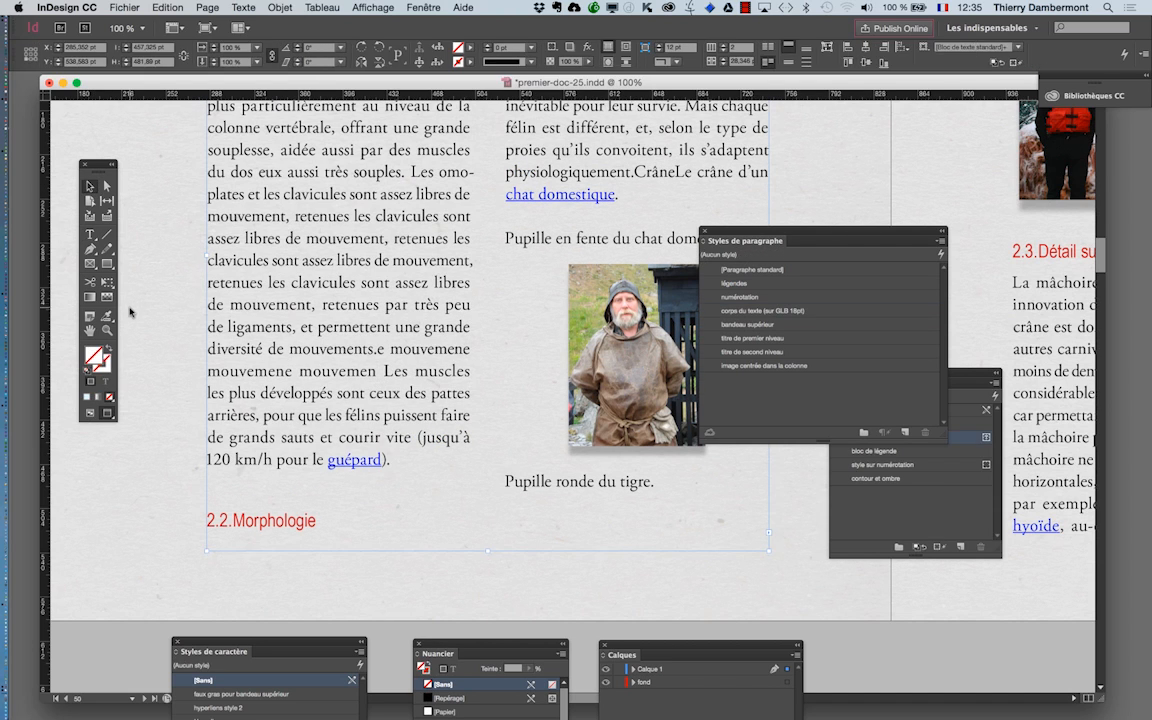
left_click(113, 507)
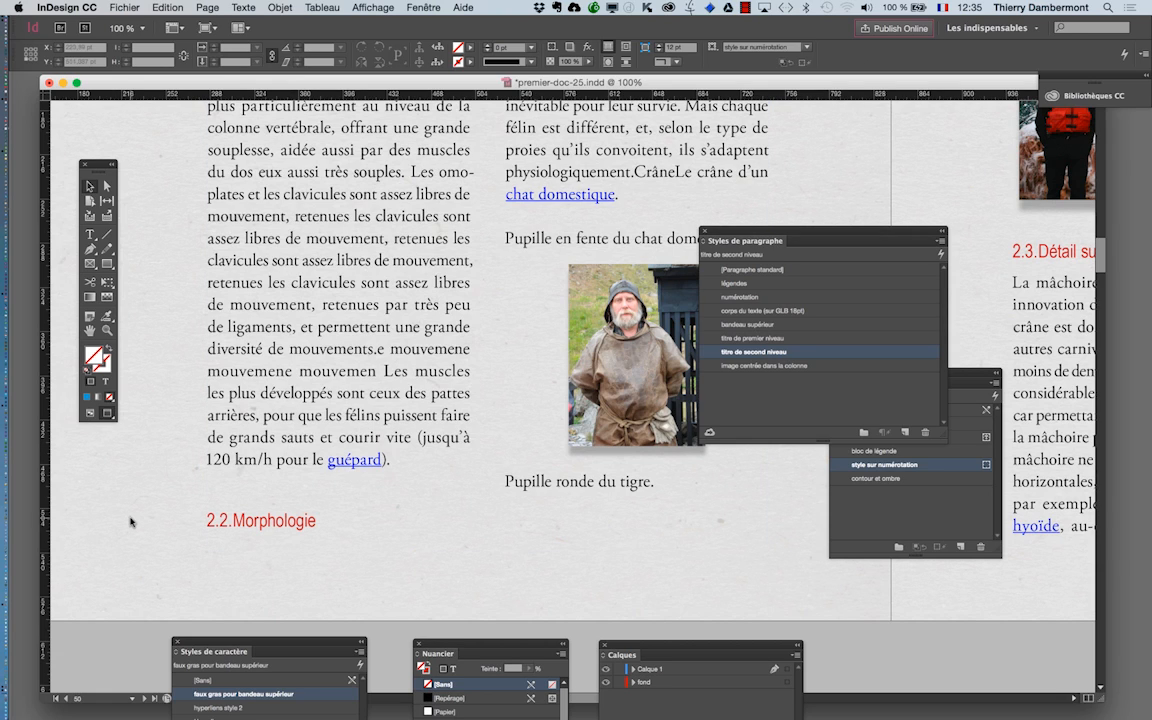
- Set Paragraphes solidaires to 5 lines in the Options d'enchaînement of the "titre de second niveau" paragraph style
left_click(90, 329)
left_click_drag(338, 416, 359, 389)
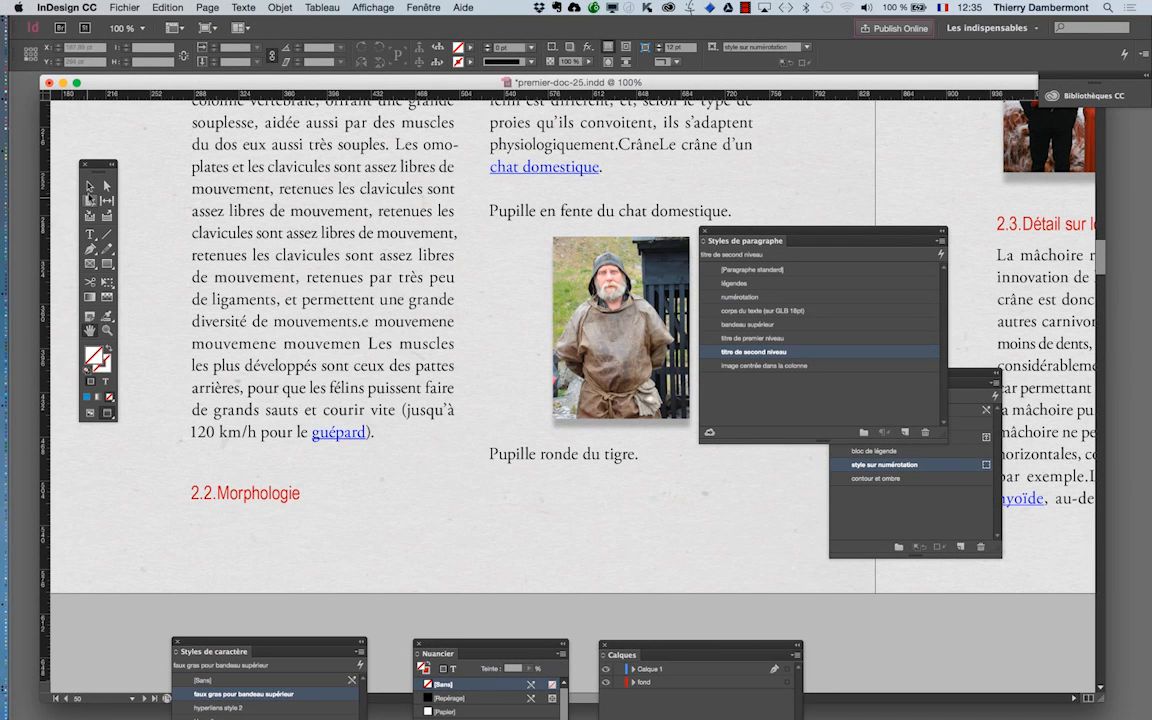
left_click(90, 186)
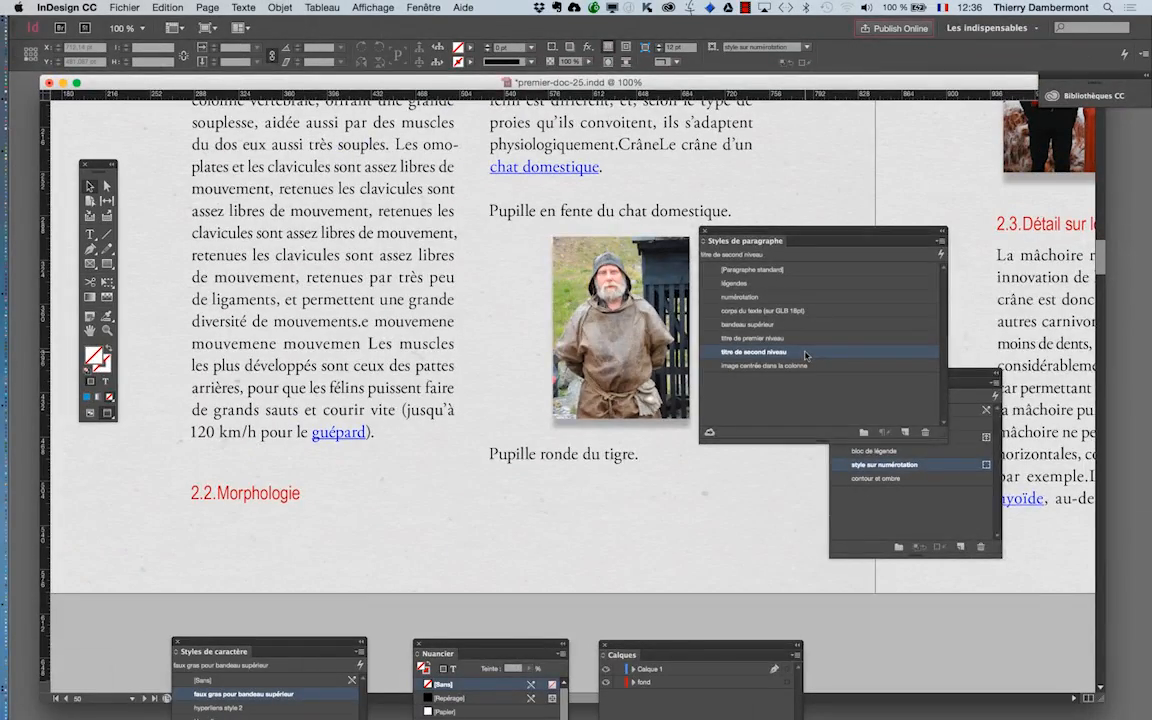
double_click(806, 352)
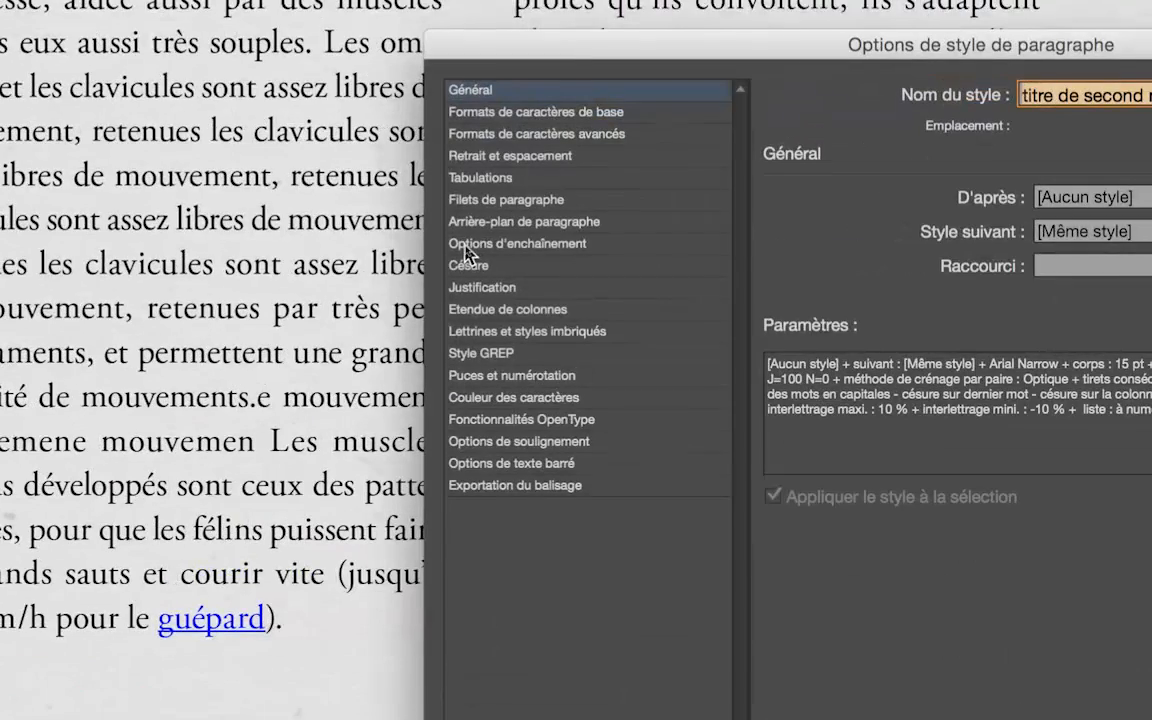
left_click(466, 253)
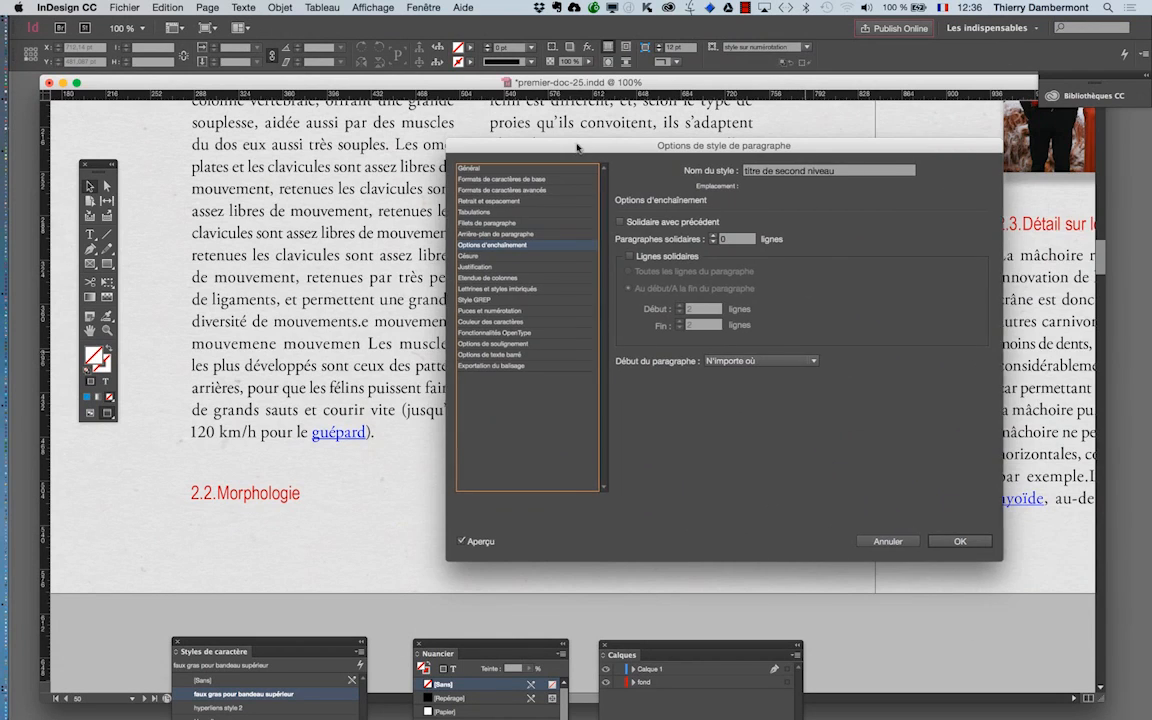
mouse_move(577, 148)
left_mouse_down()
mouse_move(696, 229)
mouse_move(689, 216)
mouse_move(532, 175)
mouse_move(585, 157)
left_mouse_up()
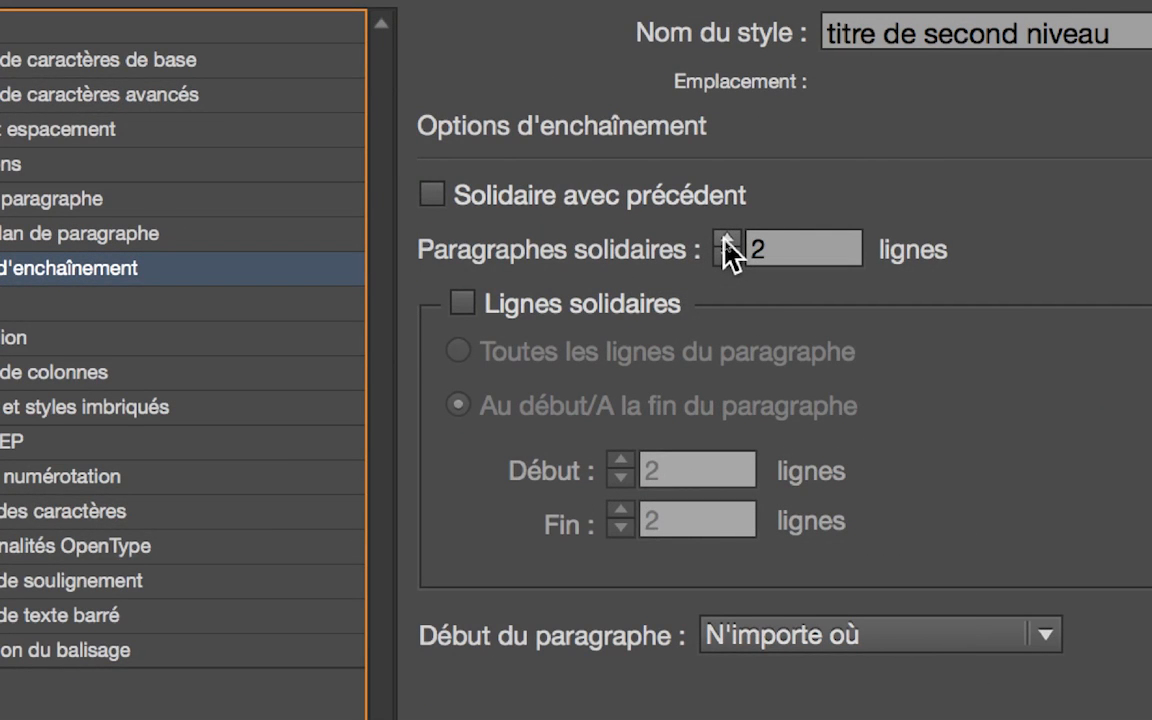
left_click(727, 243)
left_click(727, 243)
left_click(727, 243)
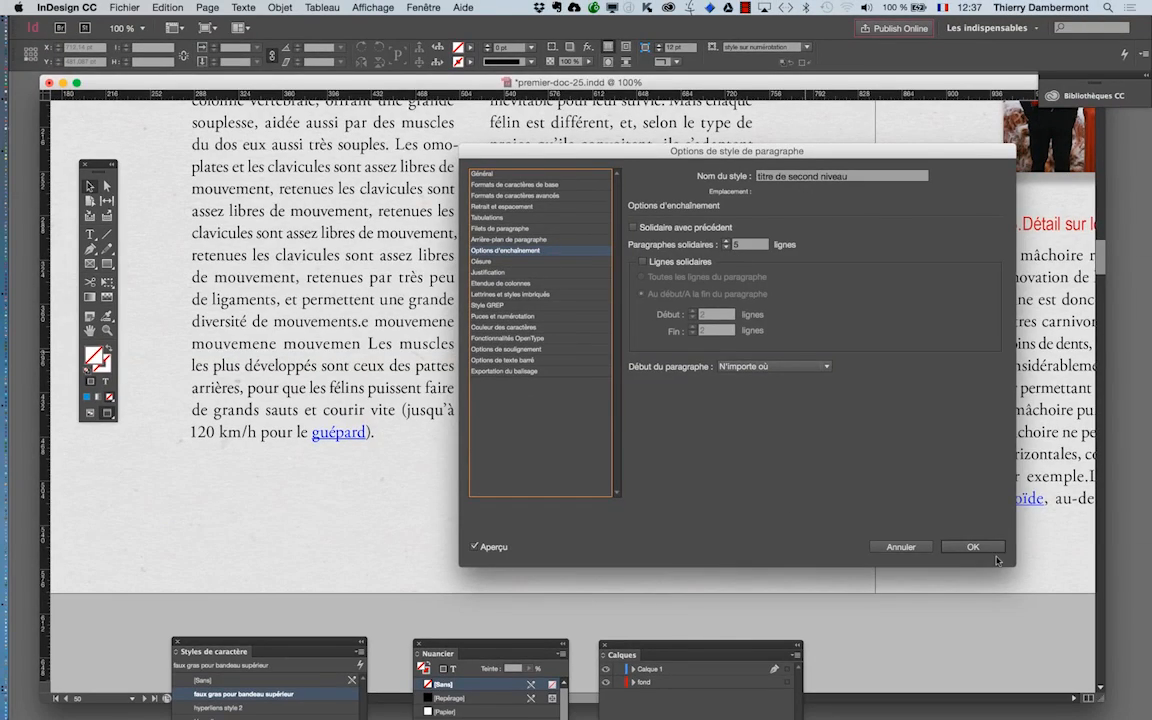
left_click(975, 545)
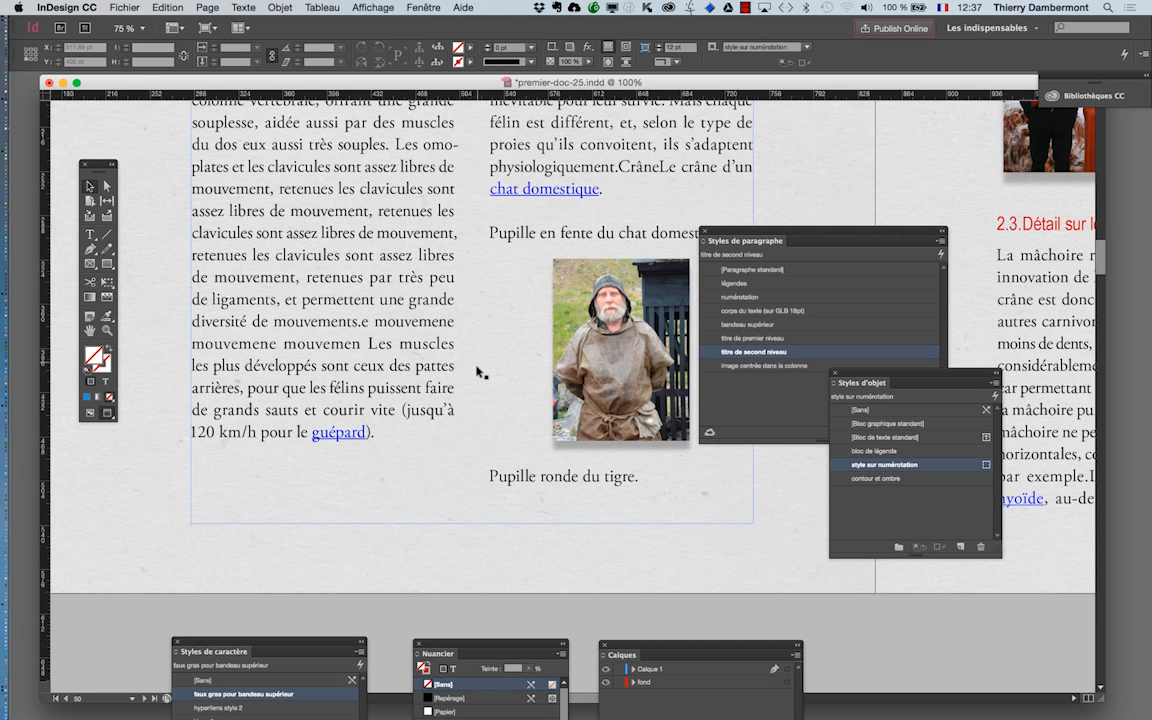
- Check where the "2.2.Morphologie" heading sits in the second column and switch from preview to the normal view with frames and hidden characters
scroll(488, 355, "down", 1)
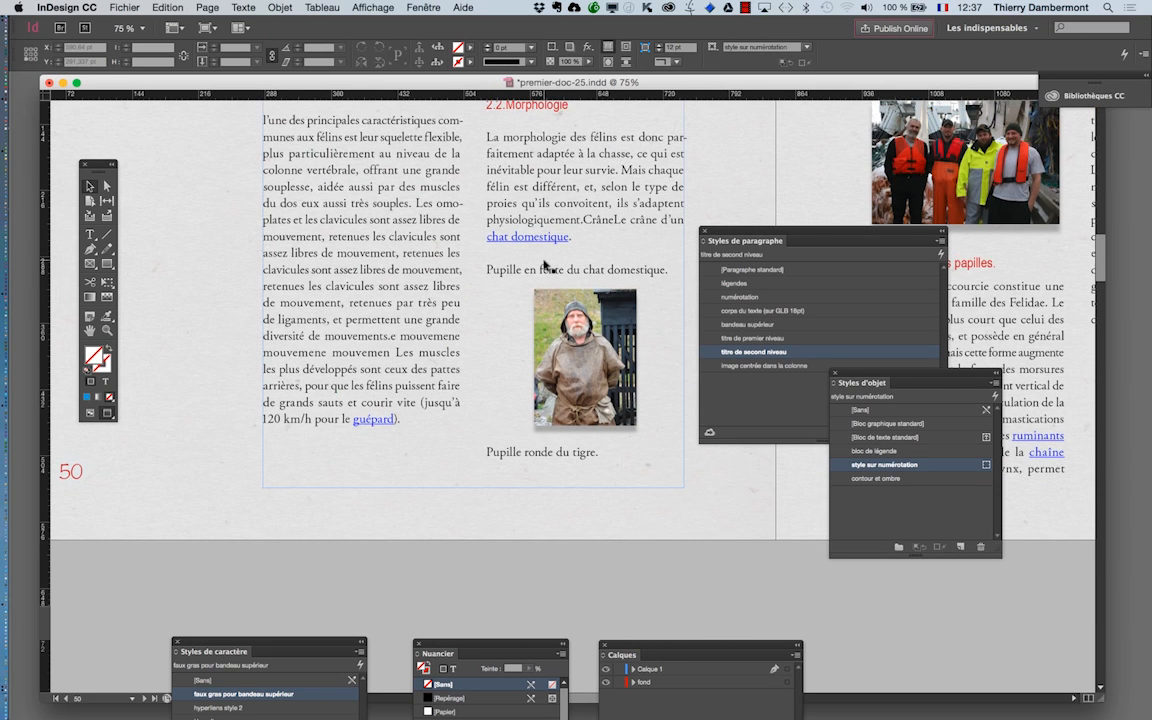
scroll(548, 268, "up", 2)
scroll(535, 198, "up", 2)
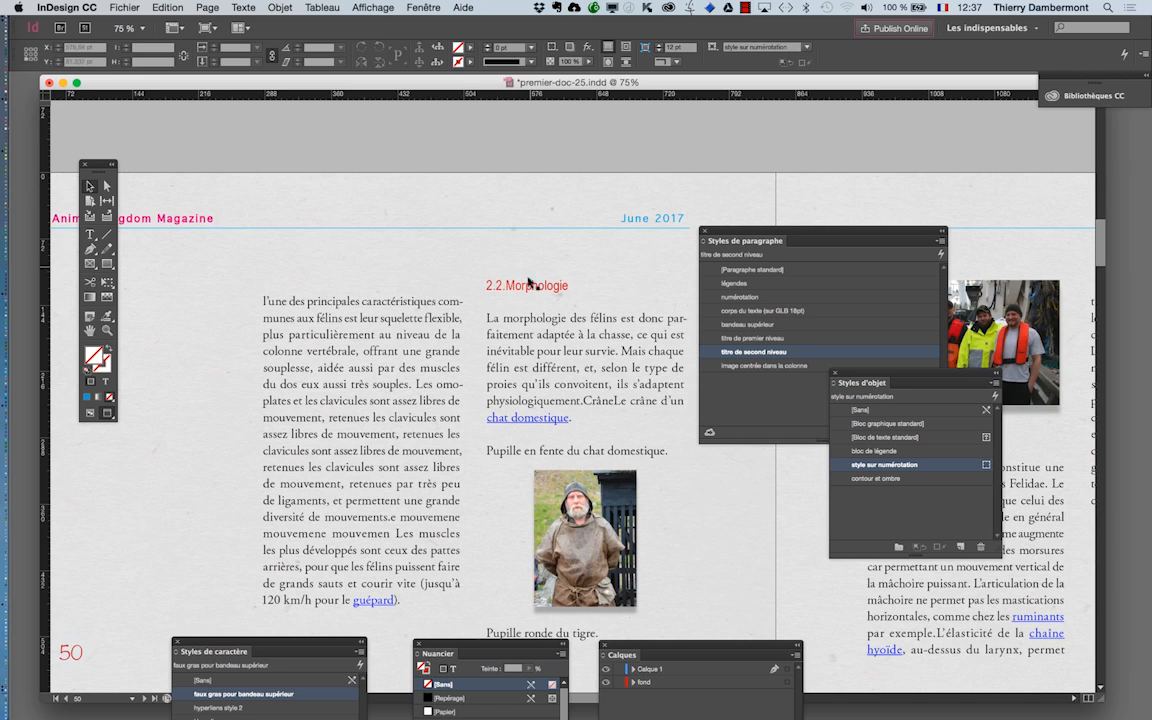
scroll(533, 319, "up", 1)
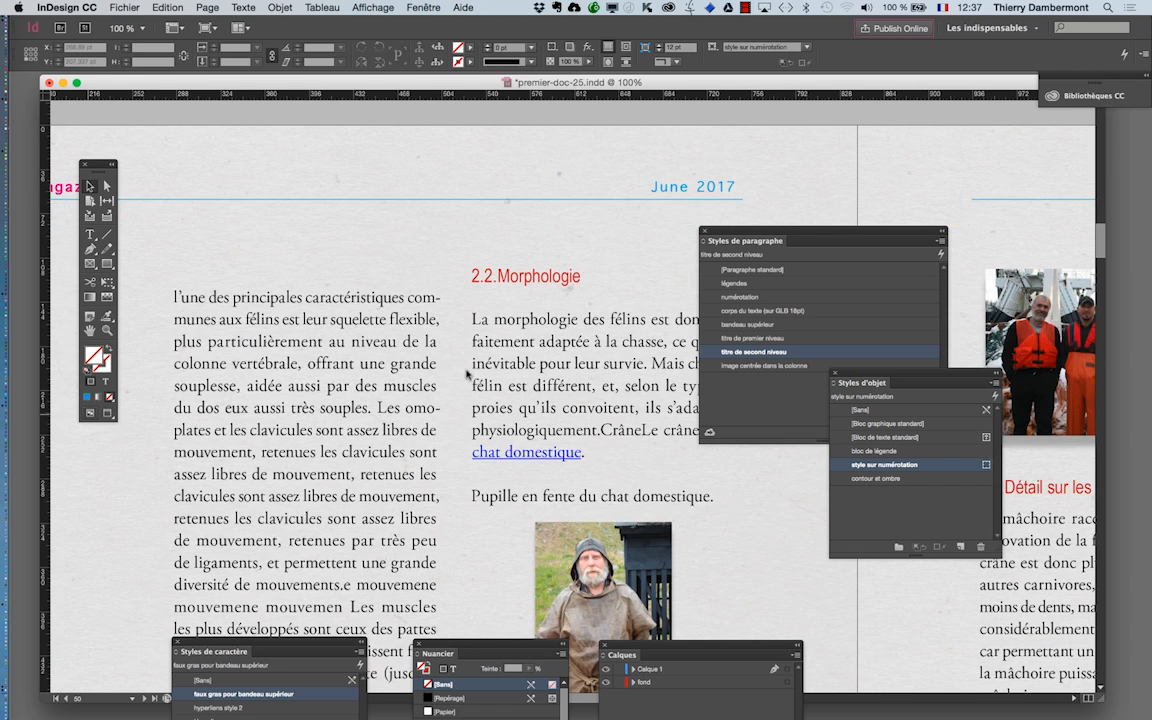
key("w")
scroll(465, 234, "down", 5)
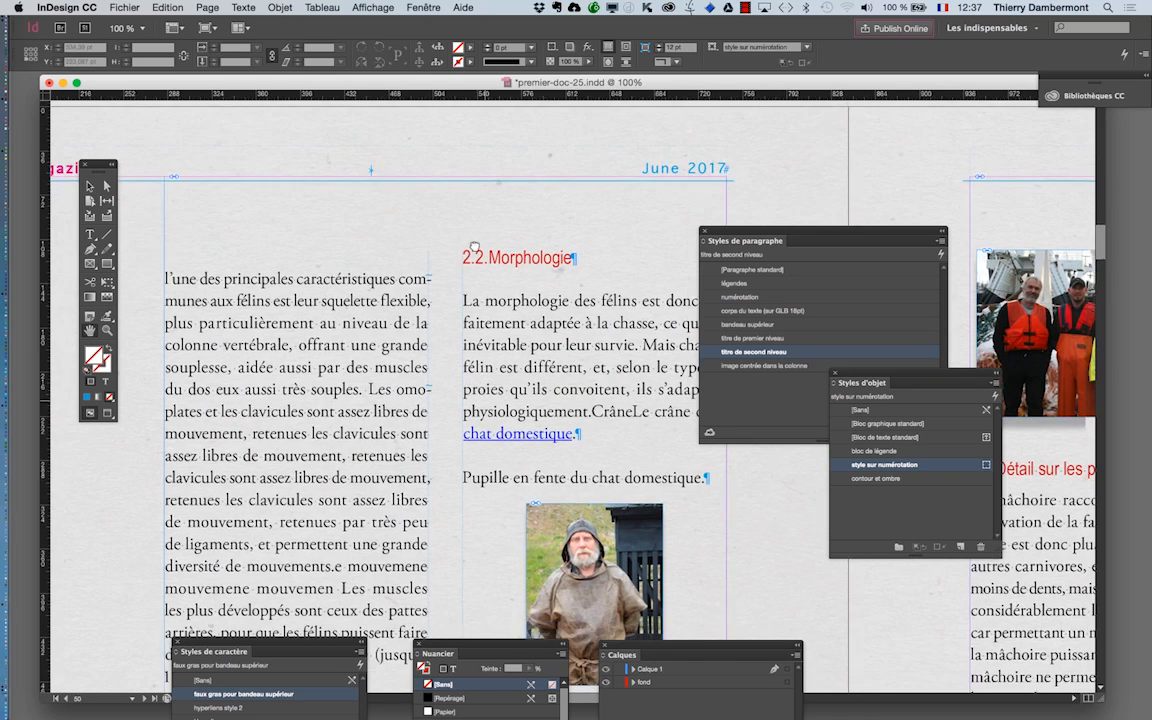
- Delete several passages from the lengthened first-column paragraph to make room for the "2.2.Morphologie" heading and its following lines
left_click(89, 234)
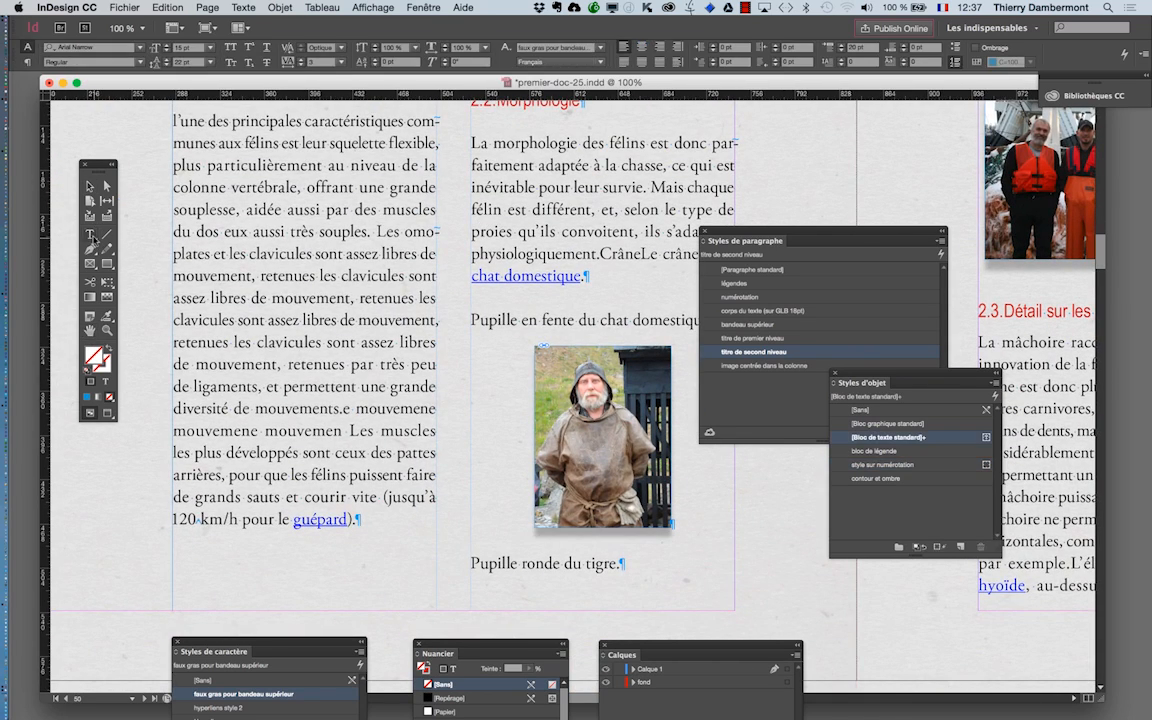
left_click_drag(372, 342, 348, 320)
key("BackSpace")
key("BackSpace")
left_click_drag(238, 298, 390, 320)
scroll(352, 320, "up", 2)
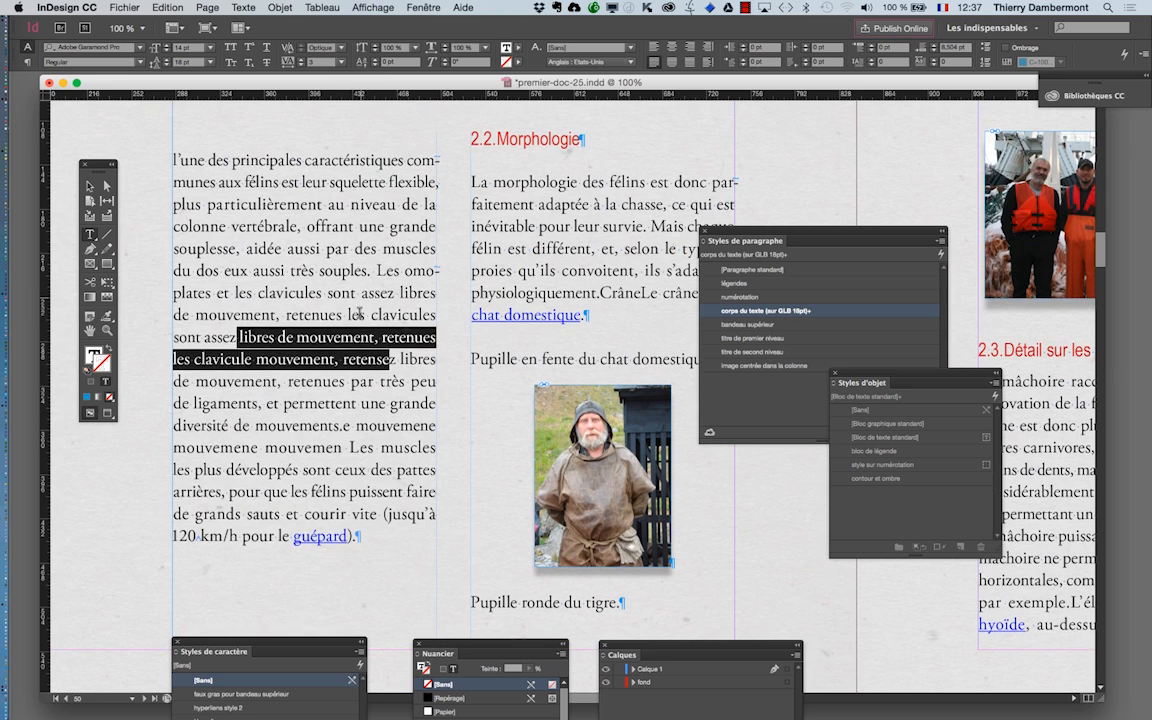
key("BackSpace")
left_click_drag(351, 359, 297, 337)
key("BackSpace")
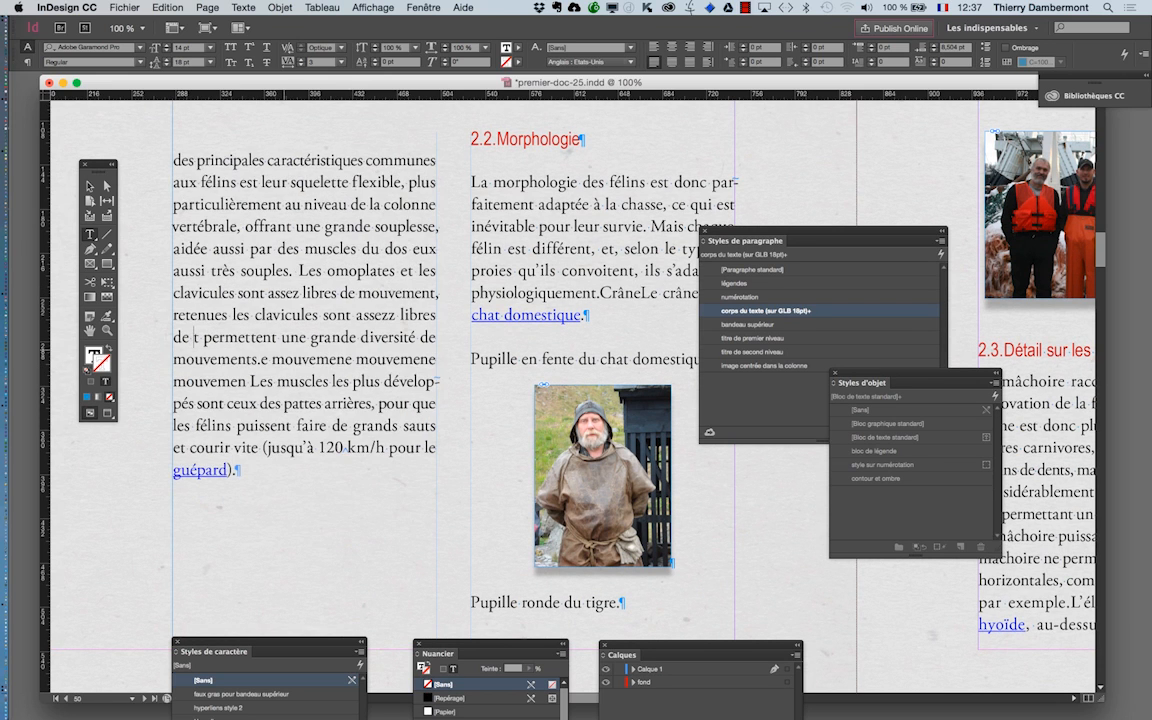
left_click_drag(370, 360, 337, 338)
key("BackSpace")
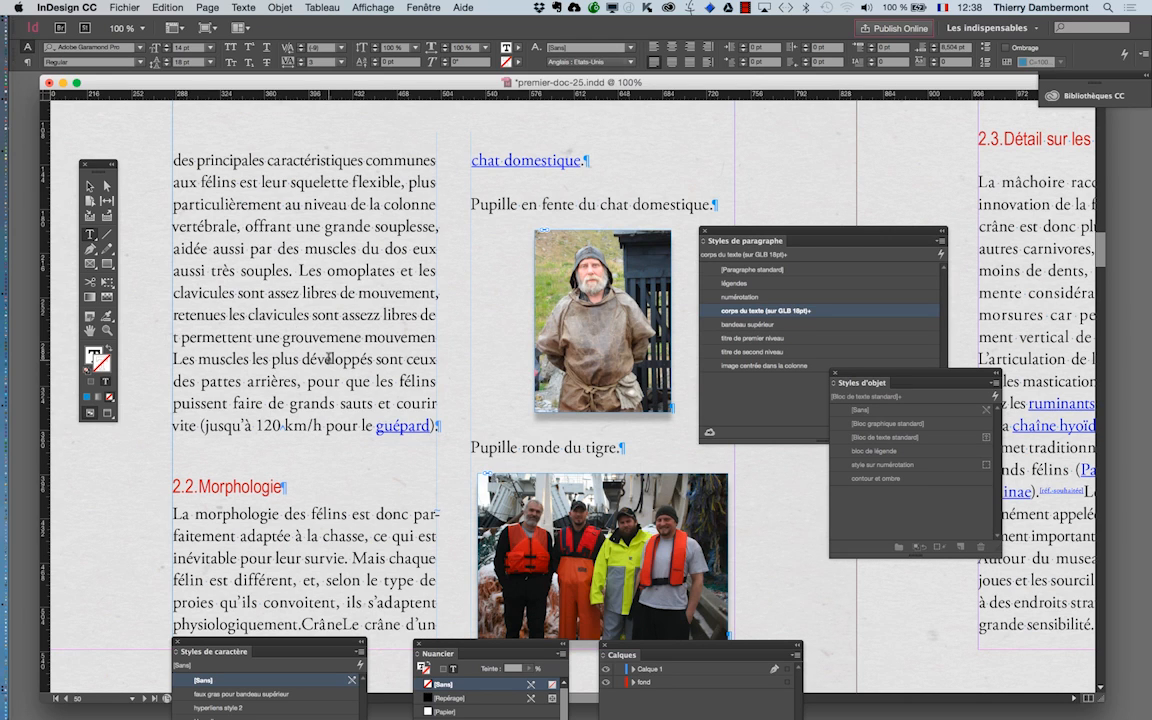
scroll(300, 340, "down", 2)
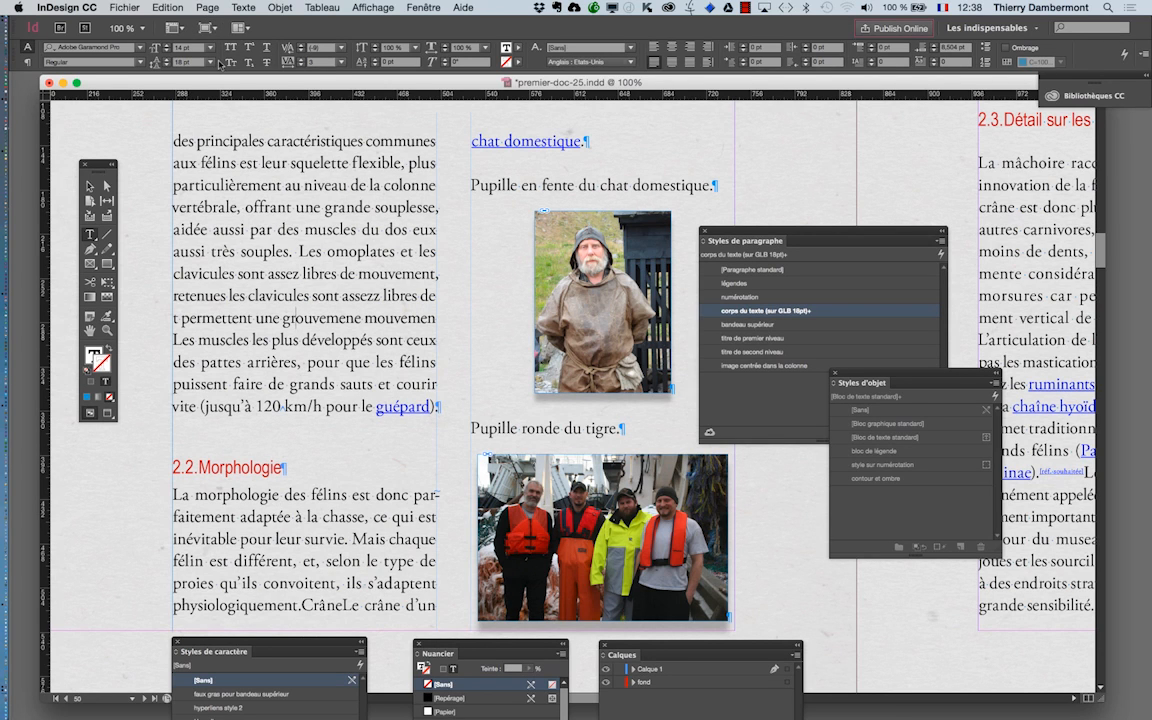
- Undo the text deletions in the first column and the keep-lines change to the second-level heading style
key("super+z")
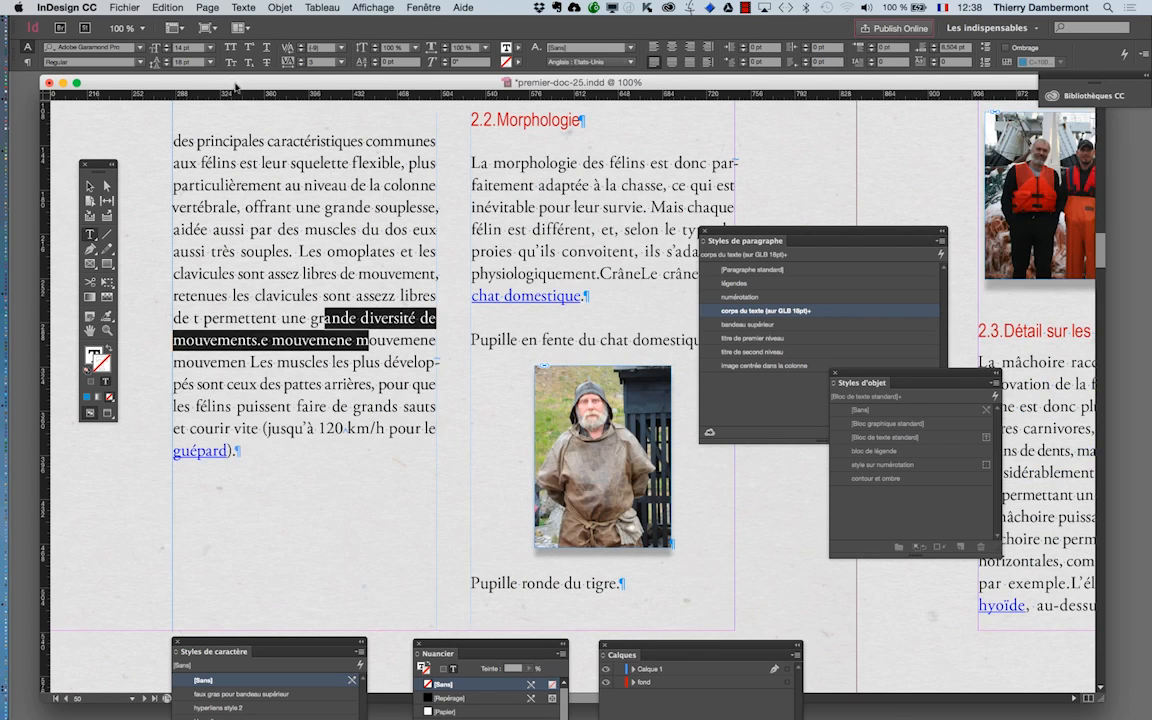
key("super+z")
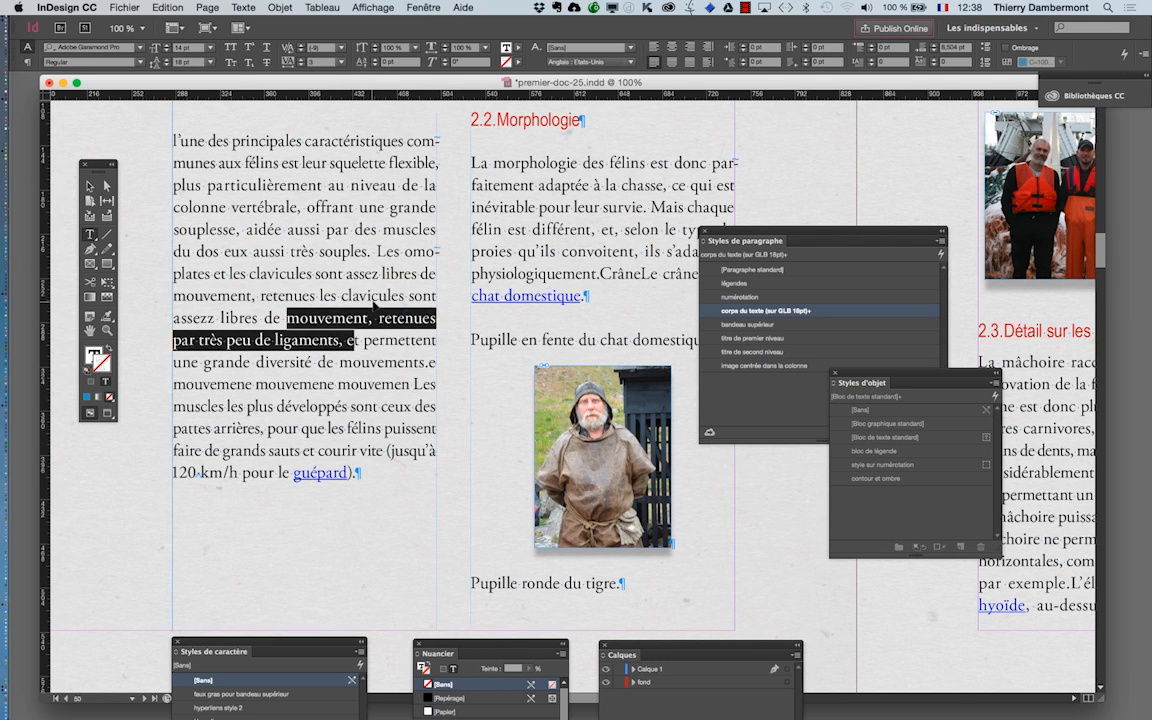
key("super+z")
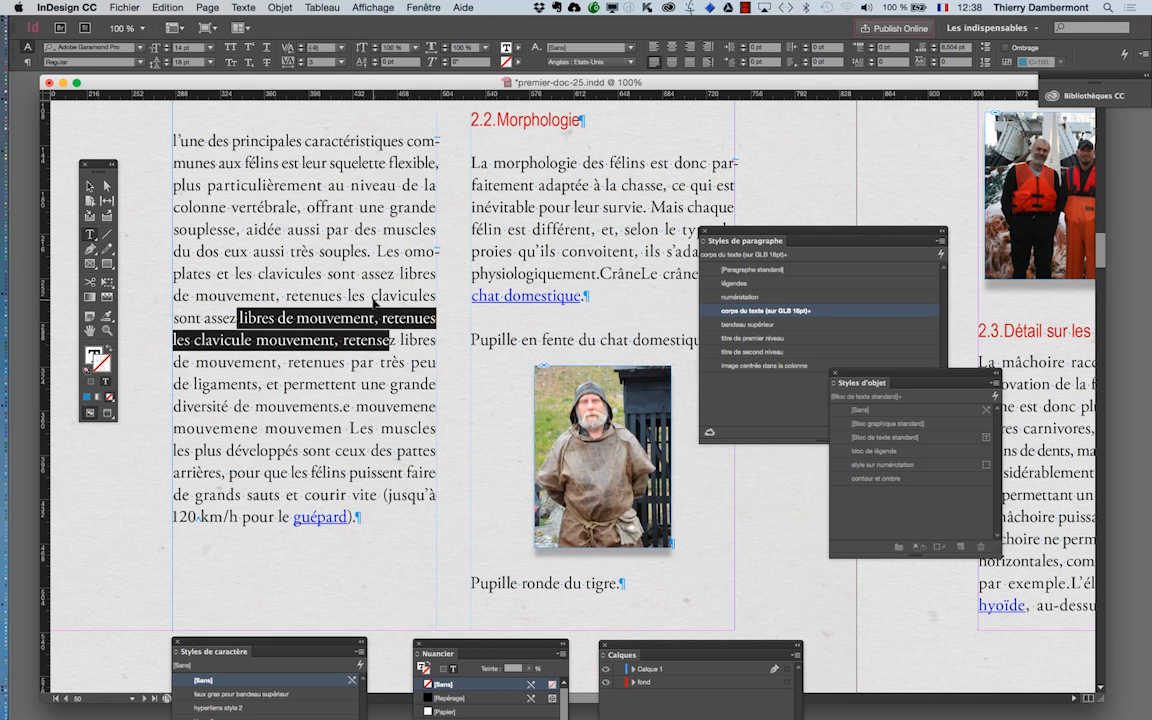
key("super+z")
key("super+z")
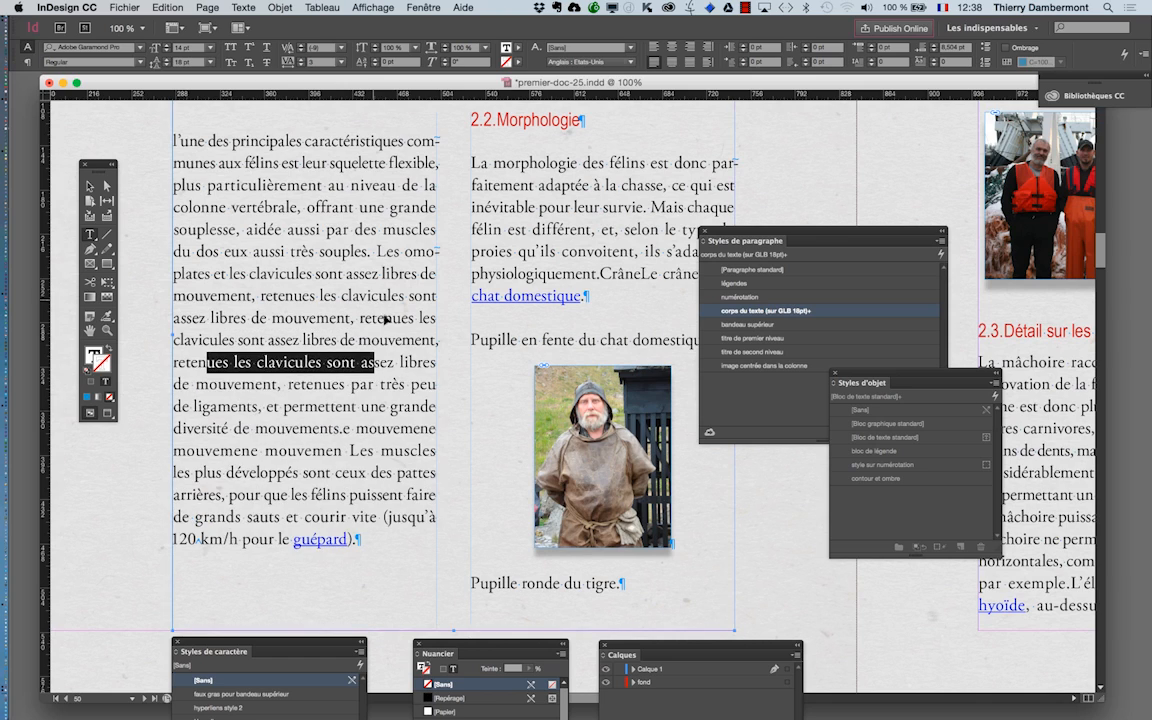
key("super+z")
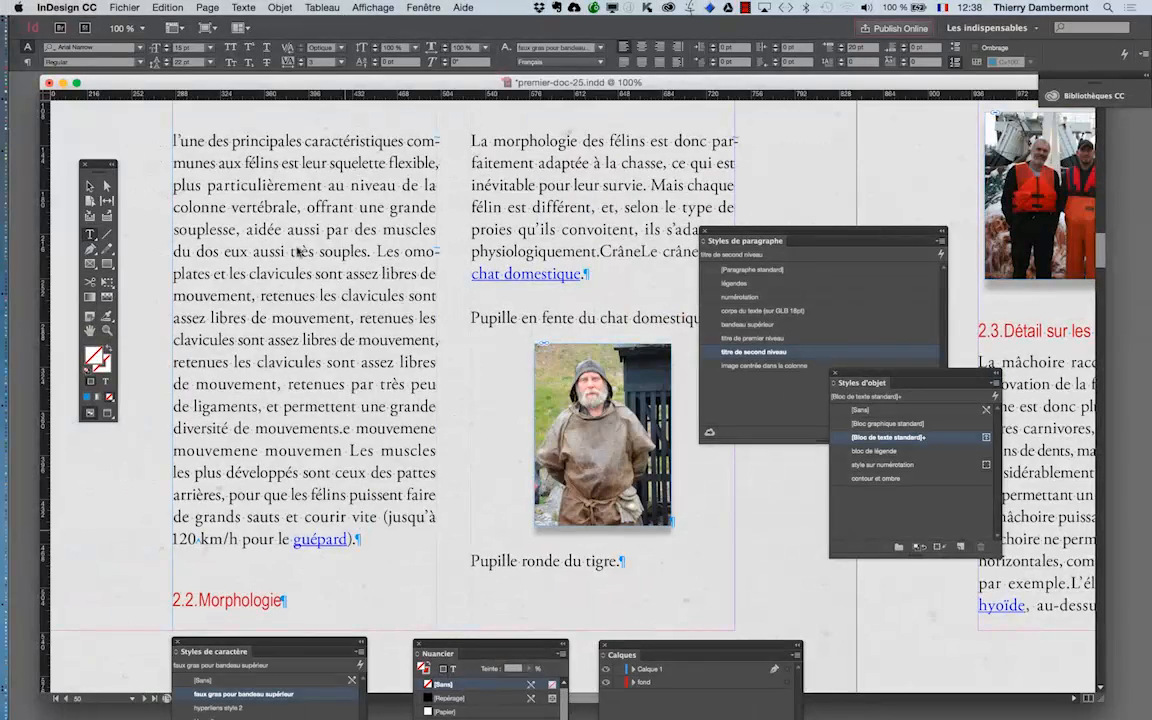
- Redo the keep-lines change to the "titre de second niveau" style and move the Styles de paragraphe panel off the second column
left_click(167, 7)
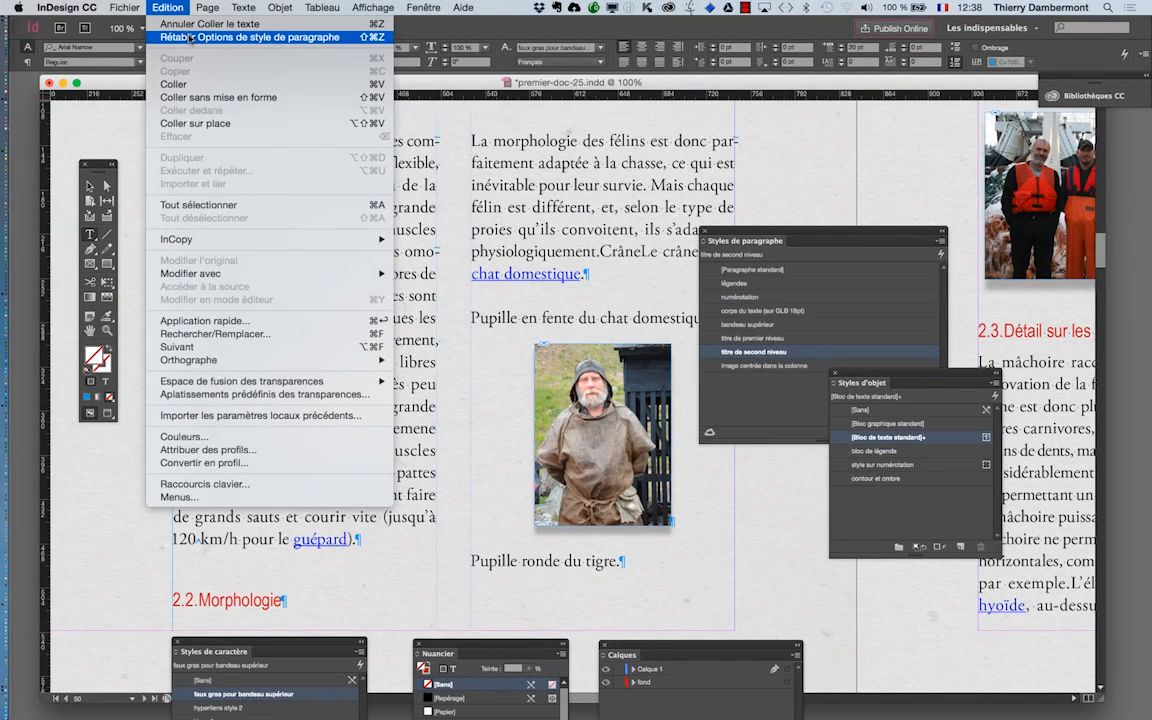
left_click(189, 37)
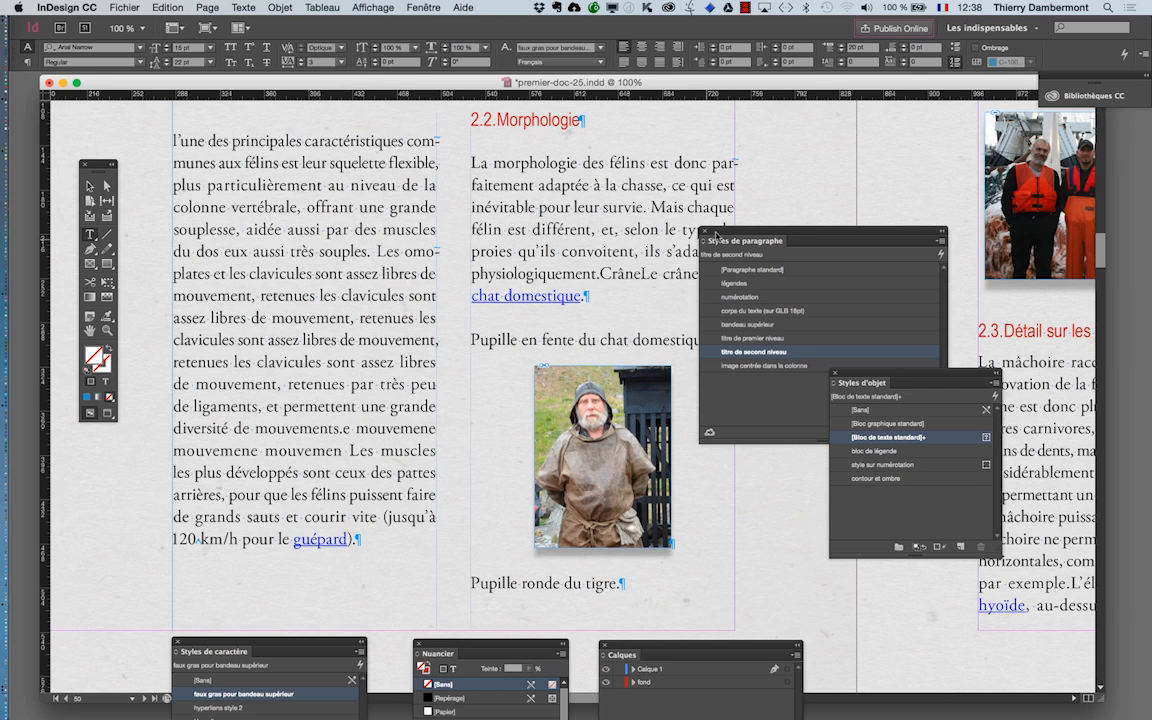
left_click_drag(760, 241, 860, 231)
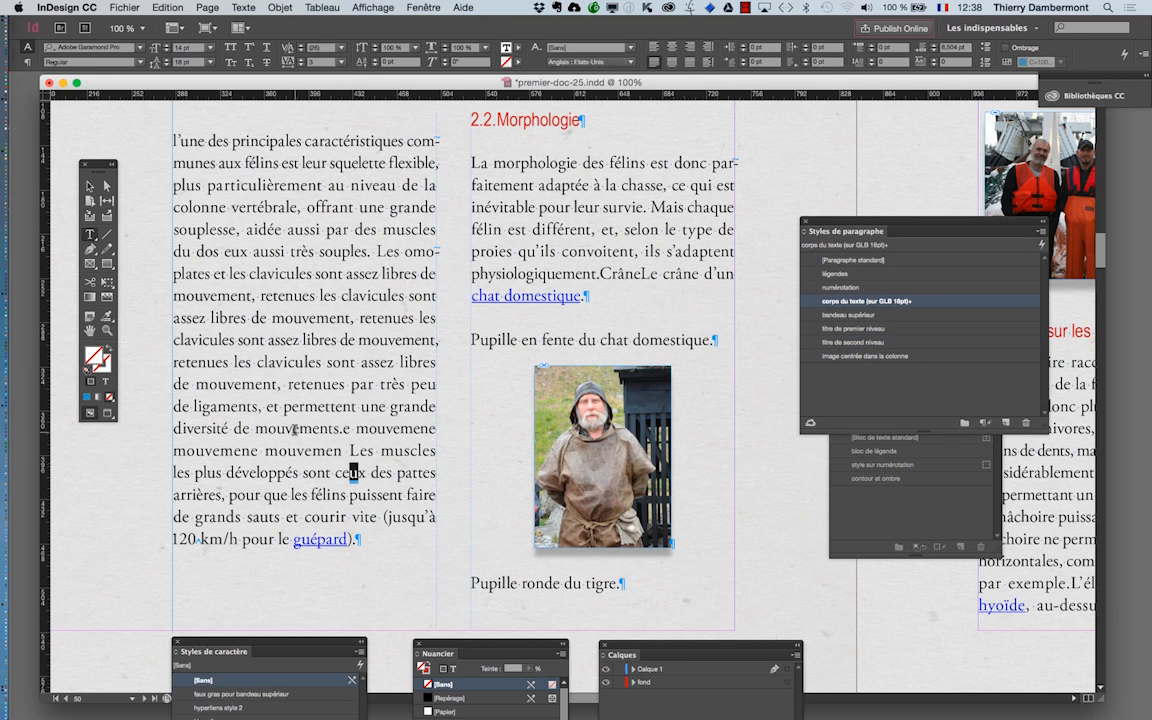
- Delete several passages near the end of the first-column paragraph to make room for the "2.2.Morphologie" heading and its following lines
left_click_drag(357, 472, 174, 451)
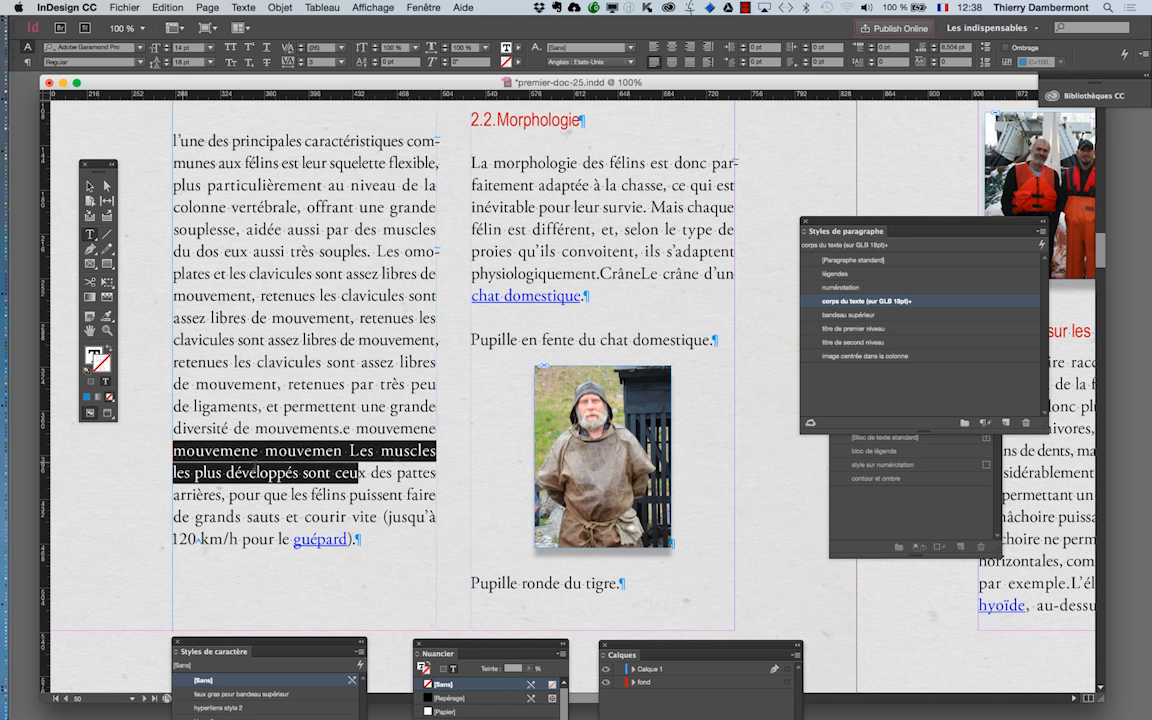
key("BackSpace")
left_click_drag(329, 450, 173, 406)
key("BackSpace")
key("BackSpace")
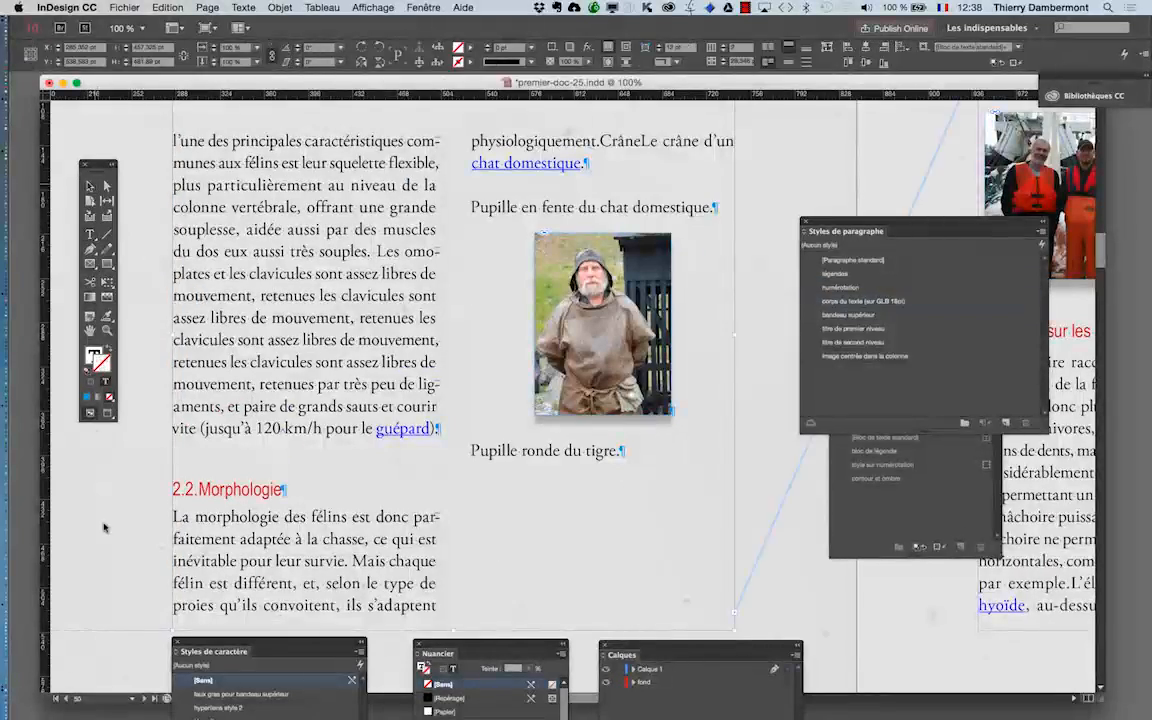
- With nothing selected, review the Paragraphes solidaires setting in the Options d'enchaînement of the "titre de second niveau" style
left_click(103, 527)
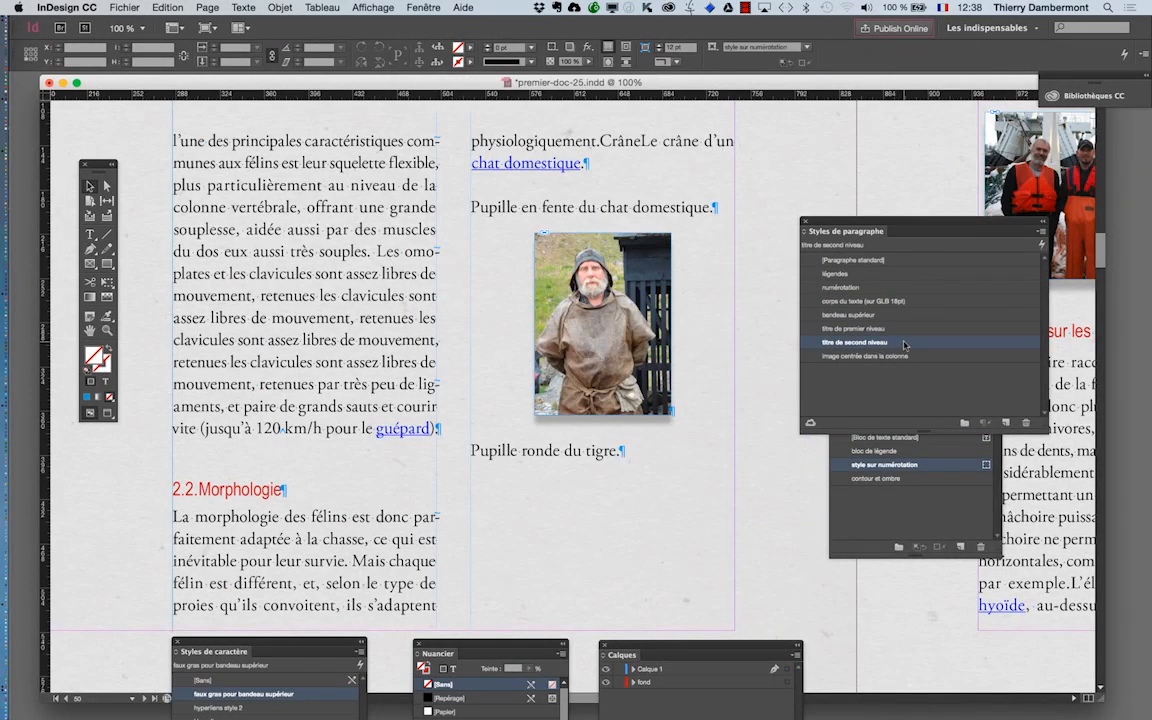
double_click(904, 345)
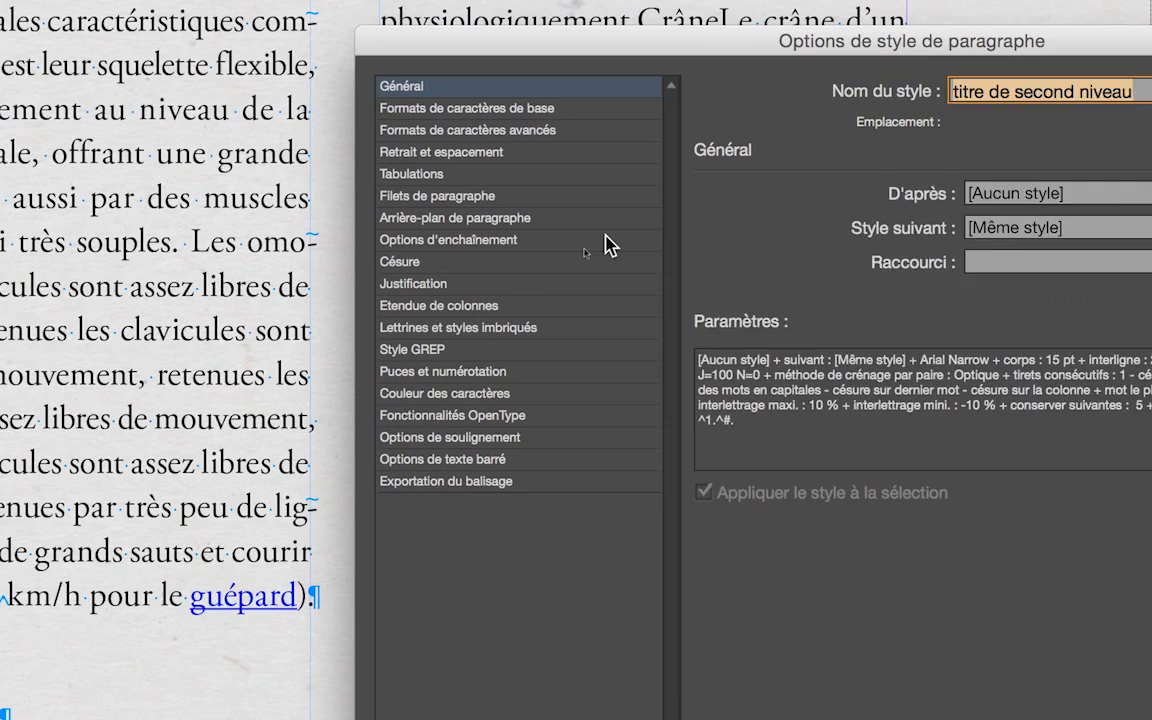
left_click(606, 240)
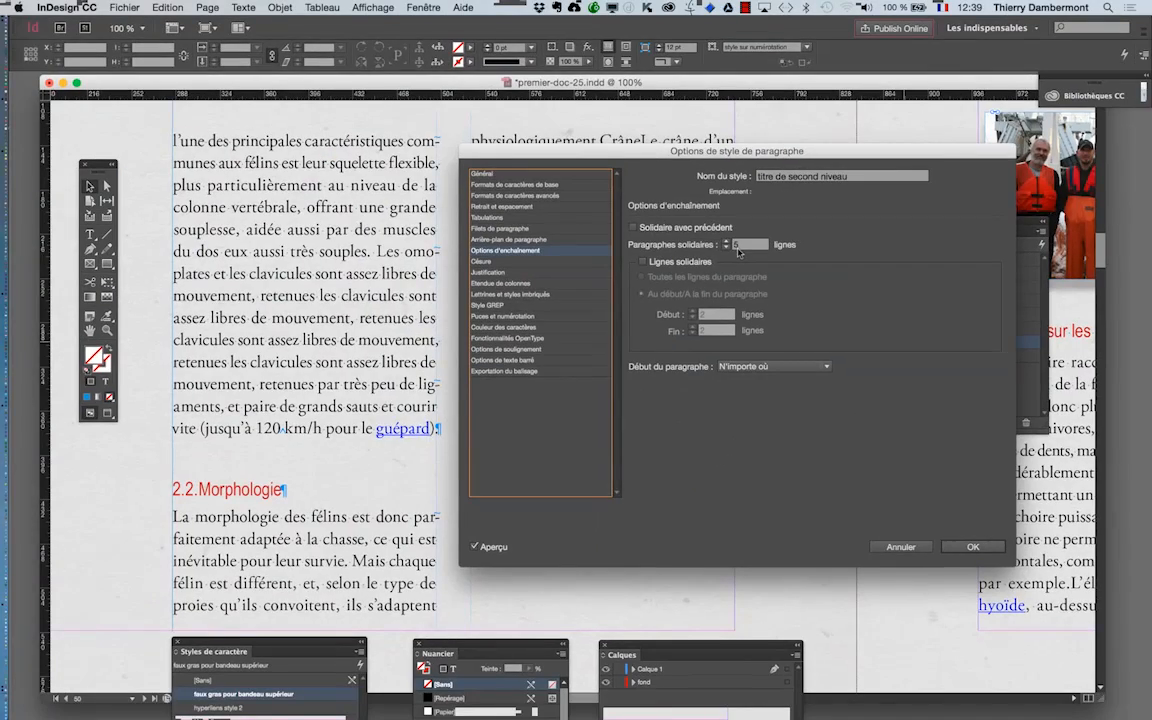
left_click(968, 548)
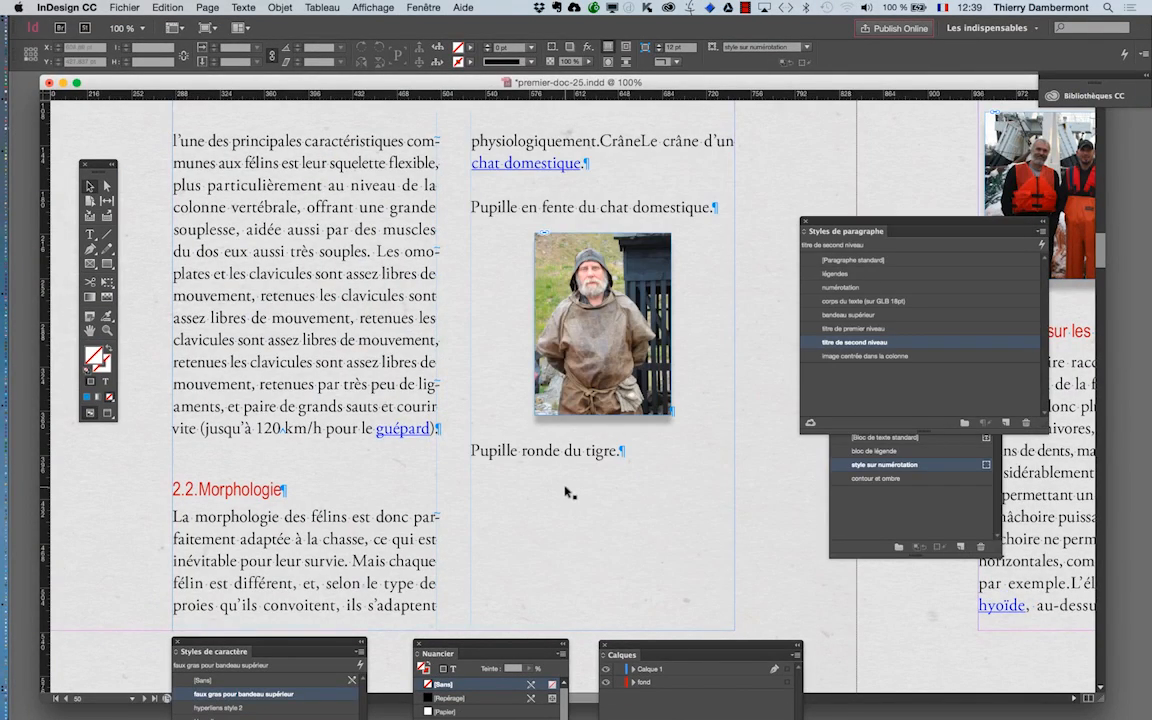
- Show the spread of pages 50 and 51 at 50% and close the Styles de paragraphe and Styles d'objet panels covering it
key("super+minus")
key("super+minus")
key("super+minus")
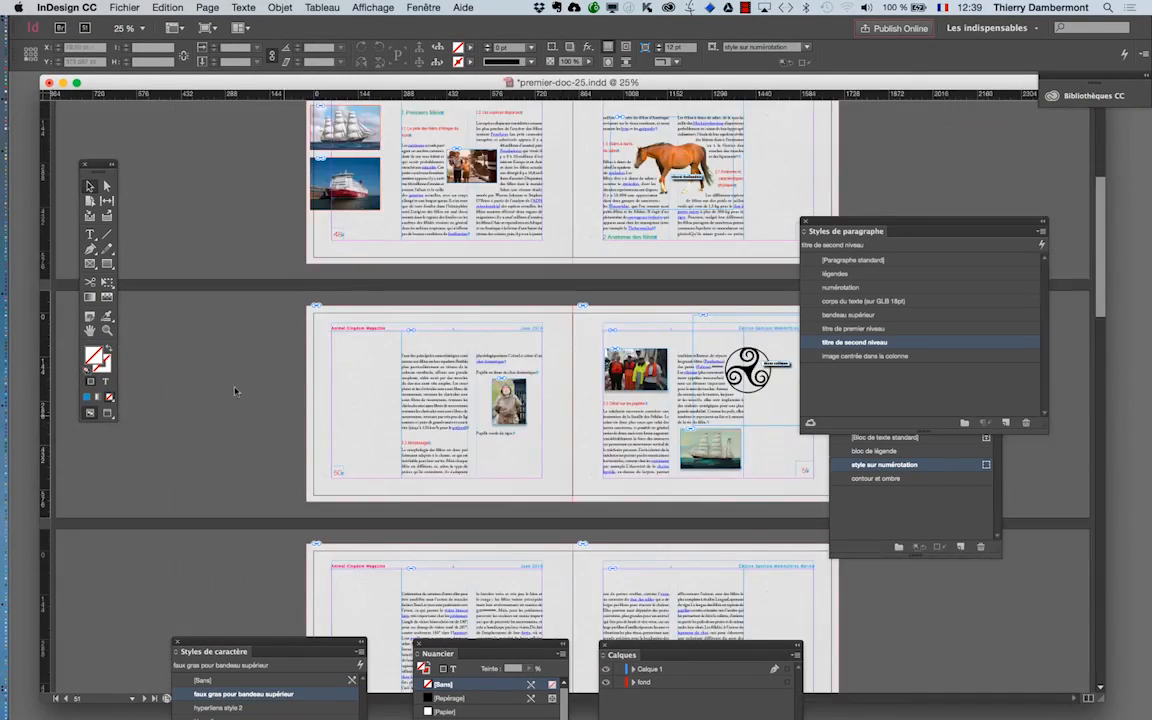
scroll(463, 450, "up", 2)
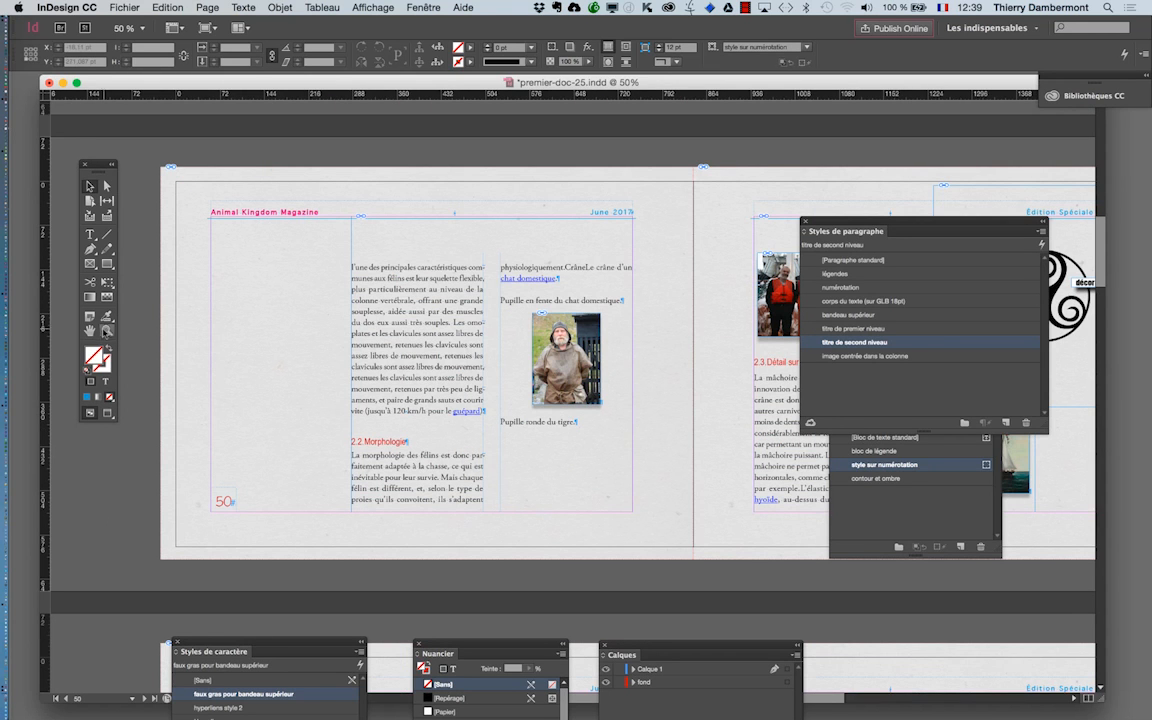
left_click(92, 333)
left_click_drag(430, 439, 280, 352)
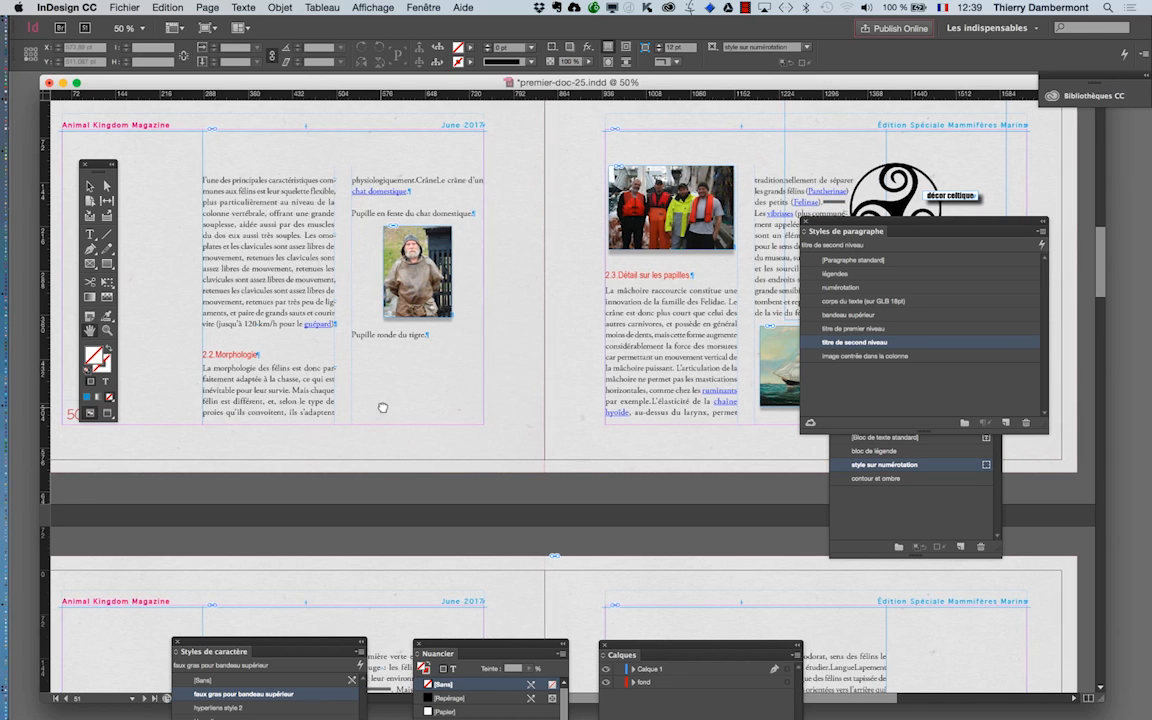
left_click_drag(380, 406, 465, 411)
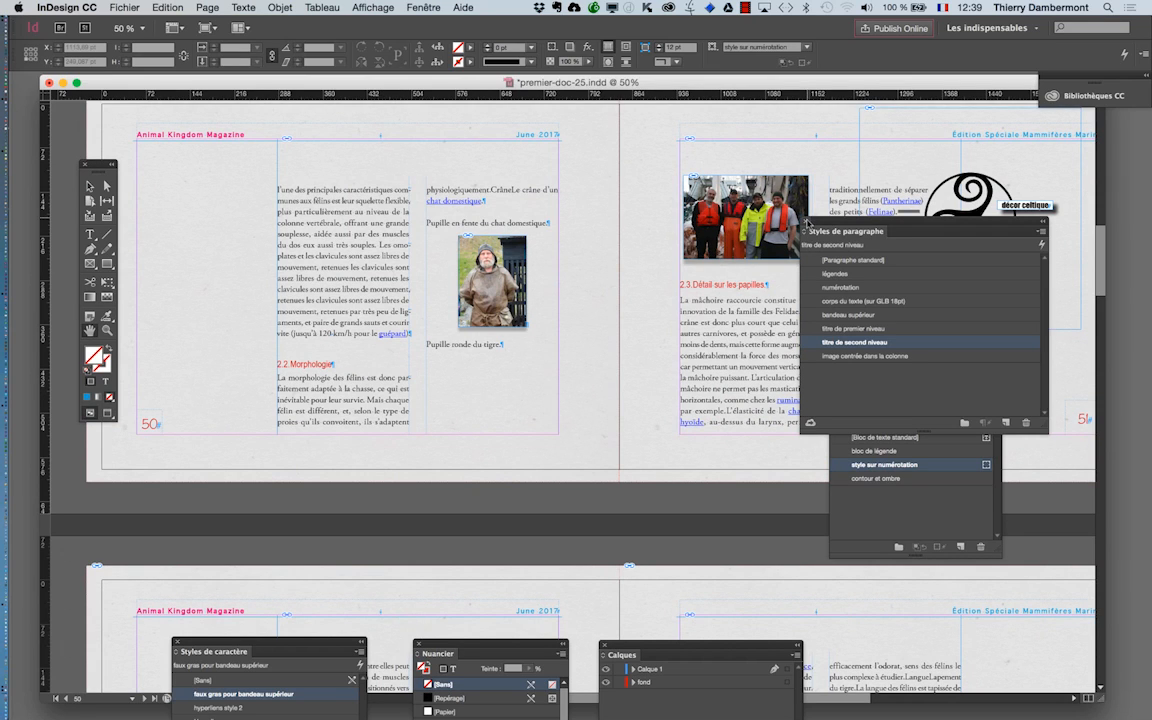
left_click(806, 221)
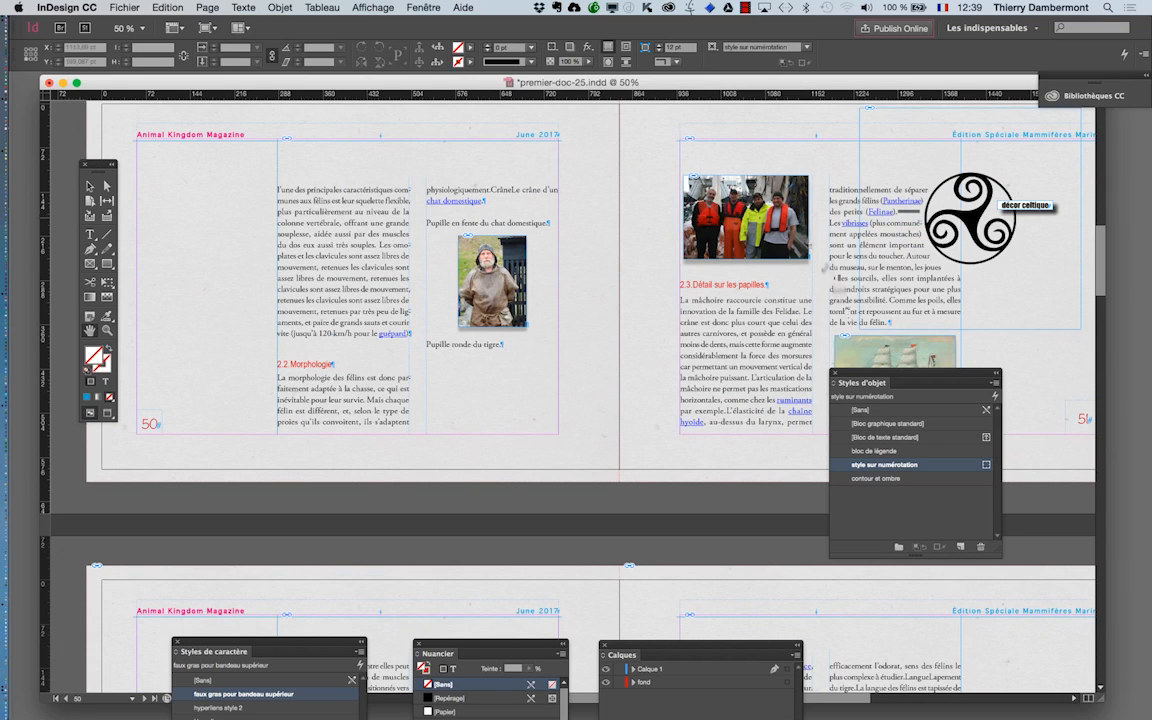
left_click(835, 375)
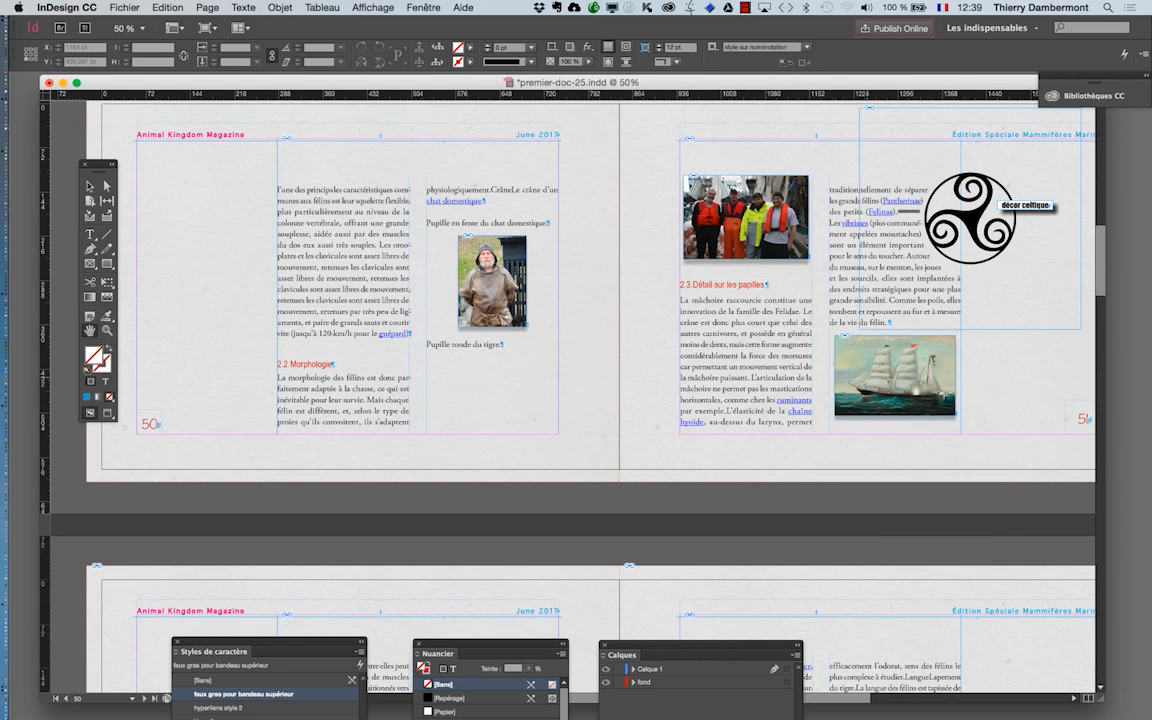
left_click_drag(263, 183, 259, 224)
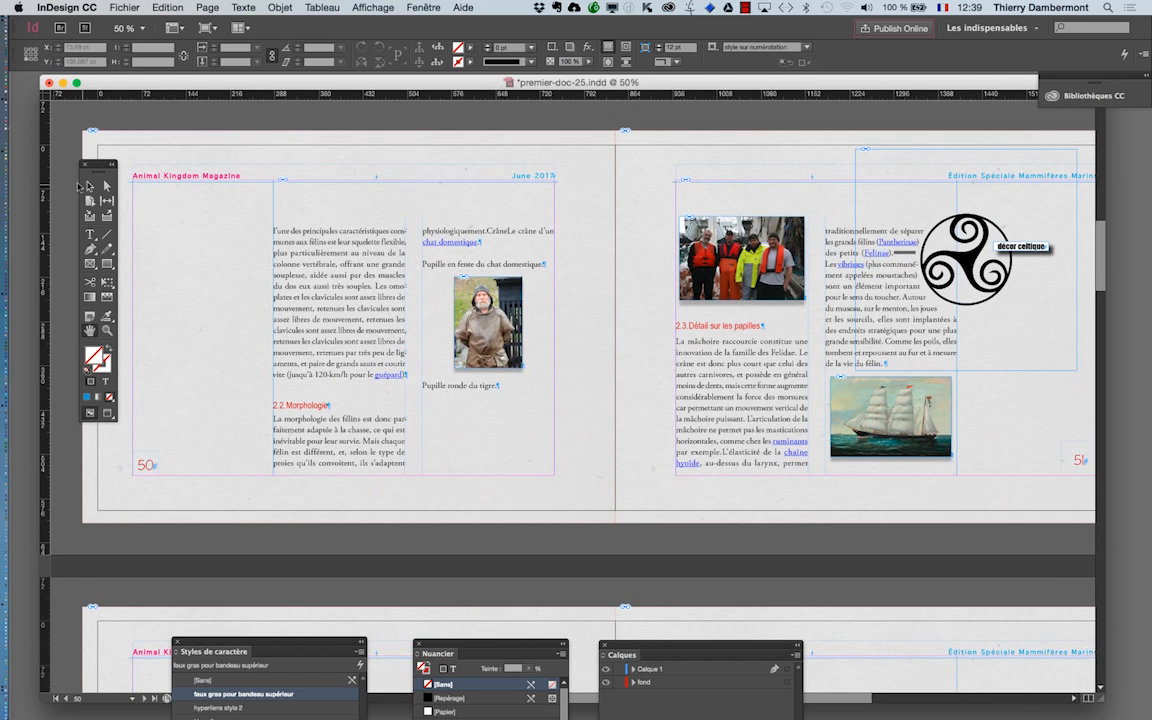